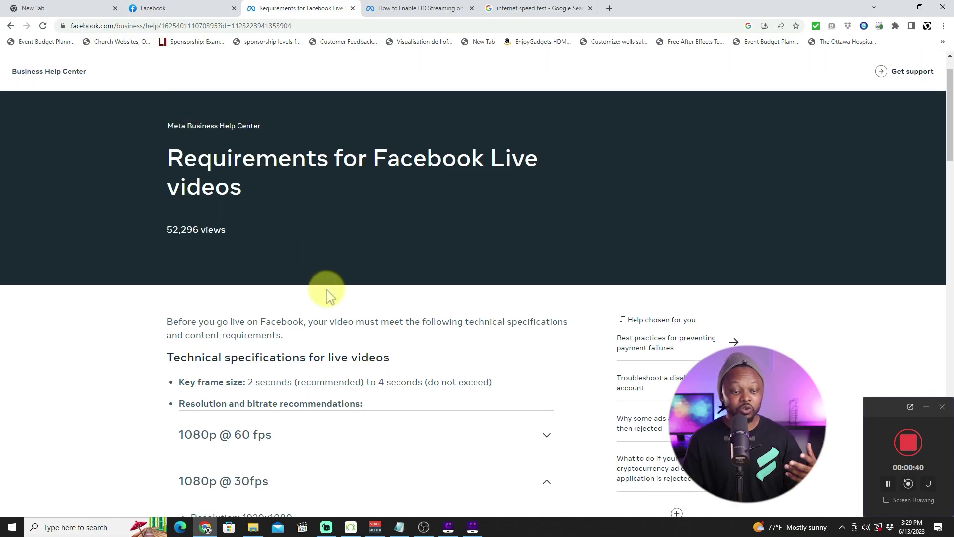
Review the key frame size and the 1080p @ 30fps resolution and bitrate recommendations in the Facebook Live requirements
scroll(328, 293, "down", 3)
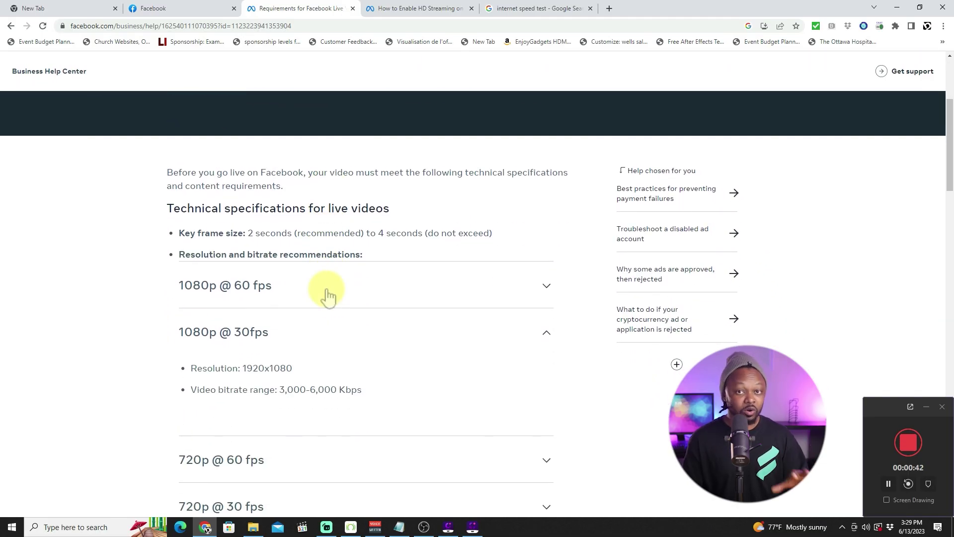
scroll(328, 296, "down", 1)
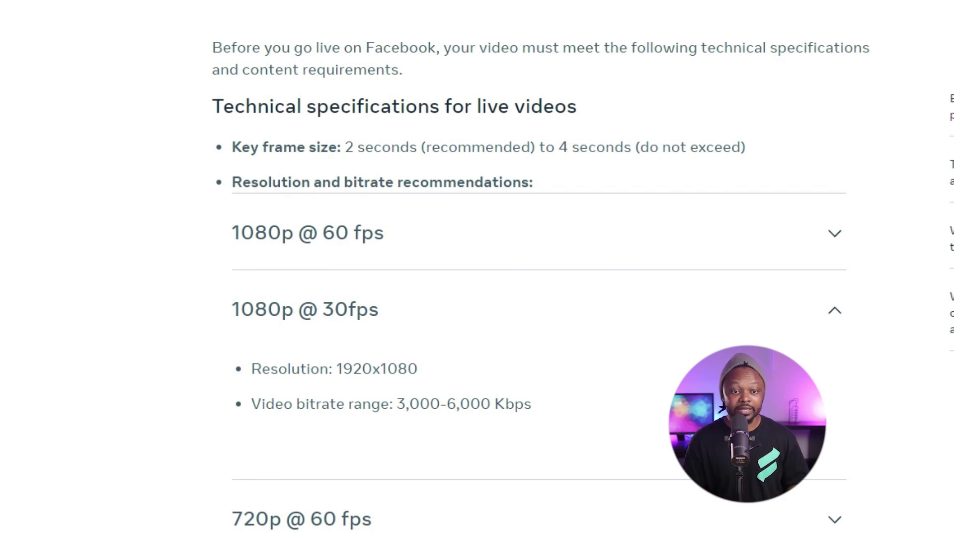
left_click(420, 8)
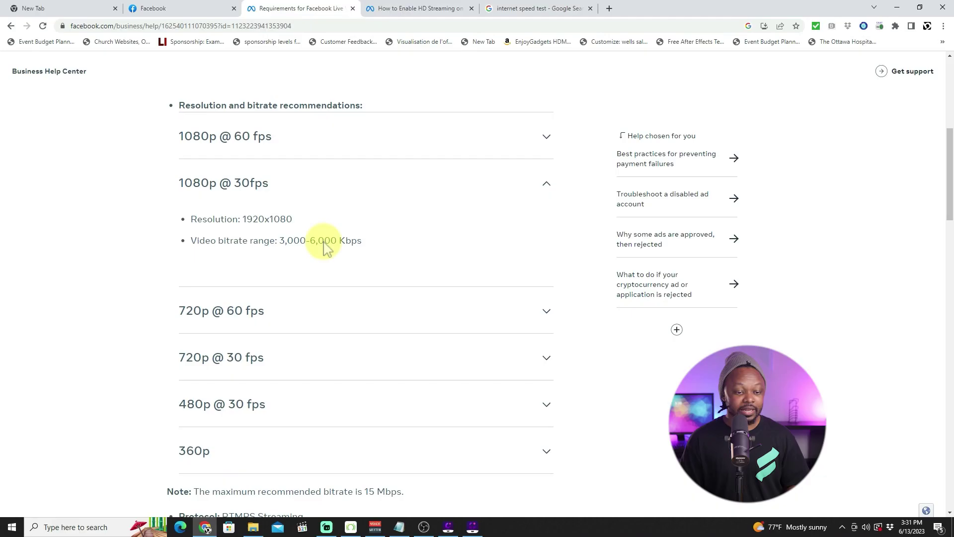
Expand the 720p @ 60 fps and 720p @ 30 fps recommendations and examine their resolution and video bitrate range
scroll(324, 246, "down", 2)
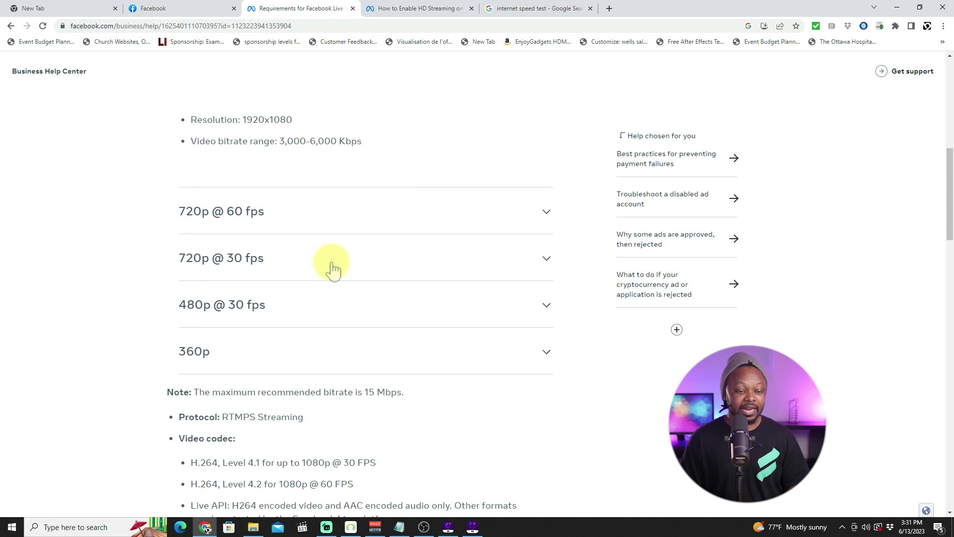
left_click(316, 223)
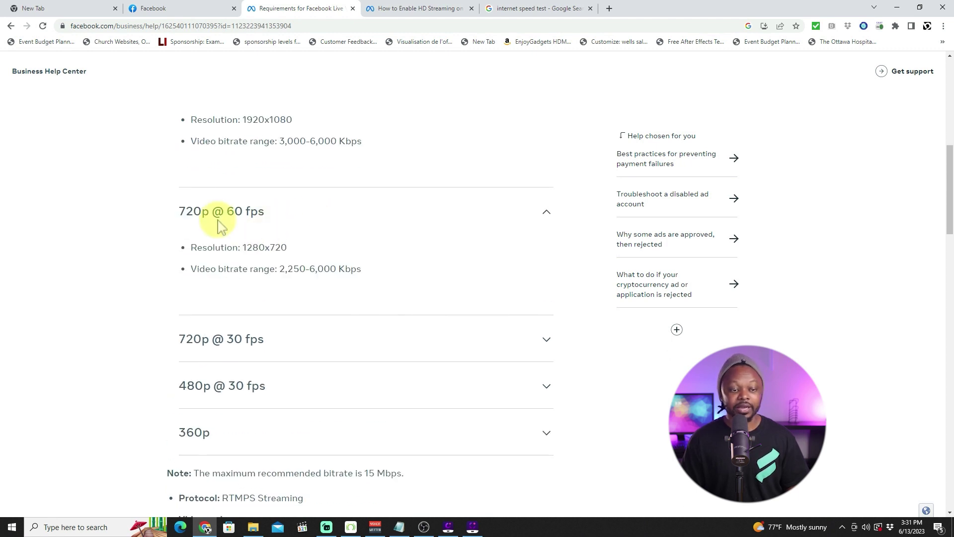
scroll(330, 293, "down", 1)
left_click(330, 293)
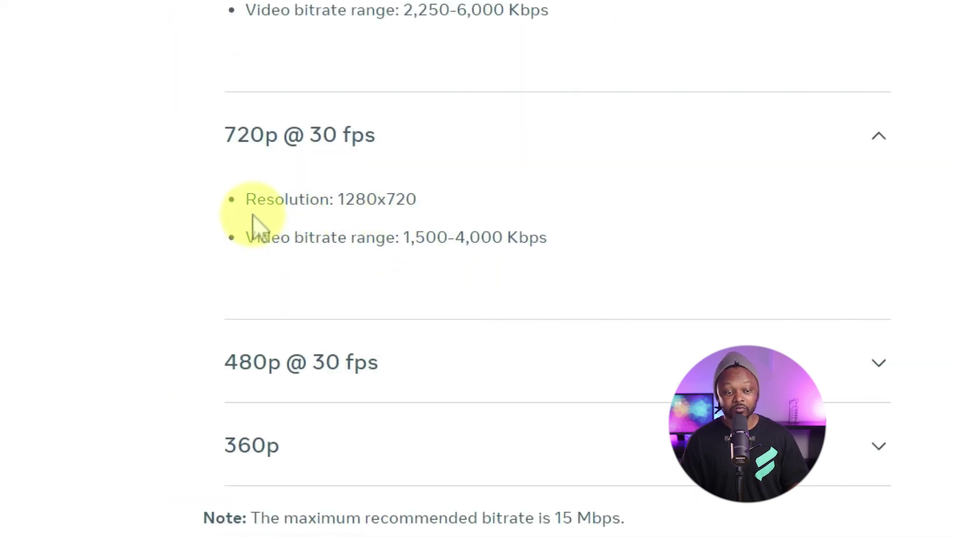
left_click_drag(253, 200, 424, 202)
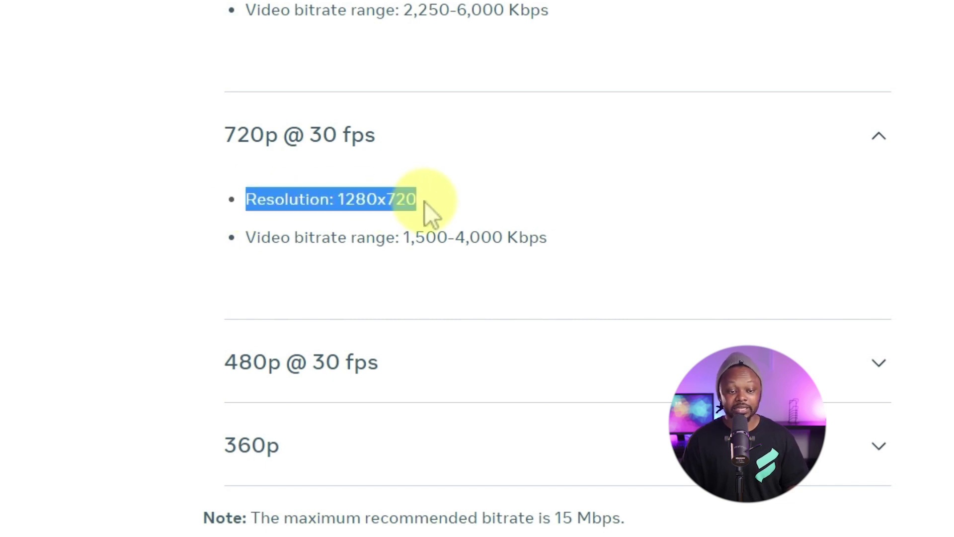
left_click_drag(256, 239, 412, 240)
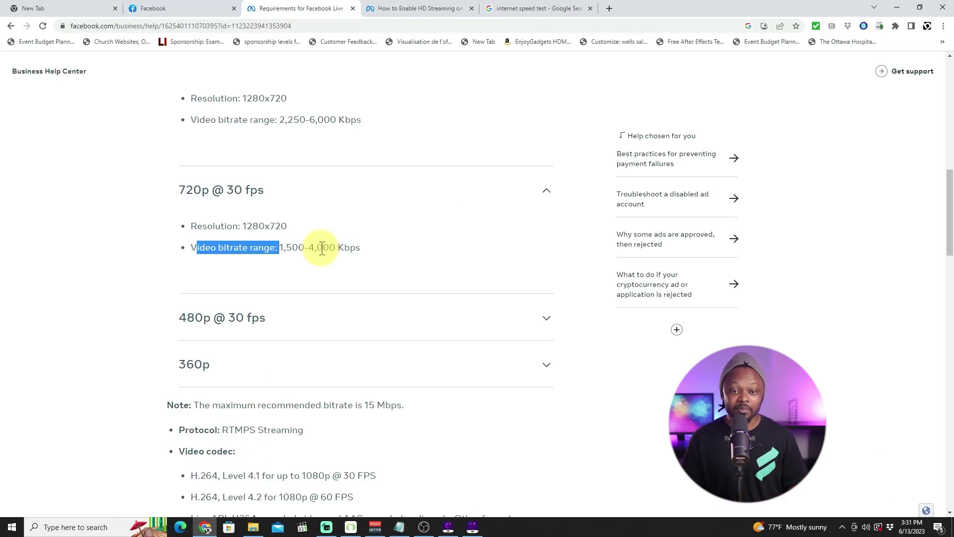
Run a new internet speed test from the Google results for "internet speed test"
left_click(511, 9)
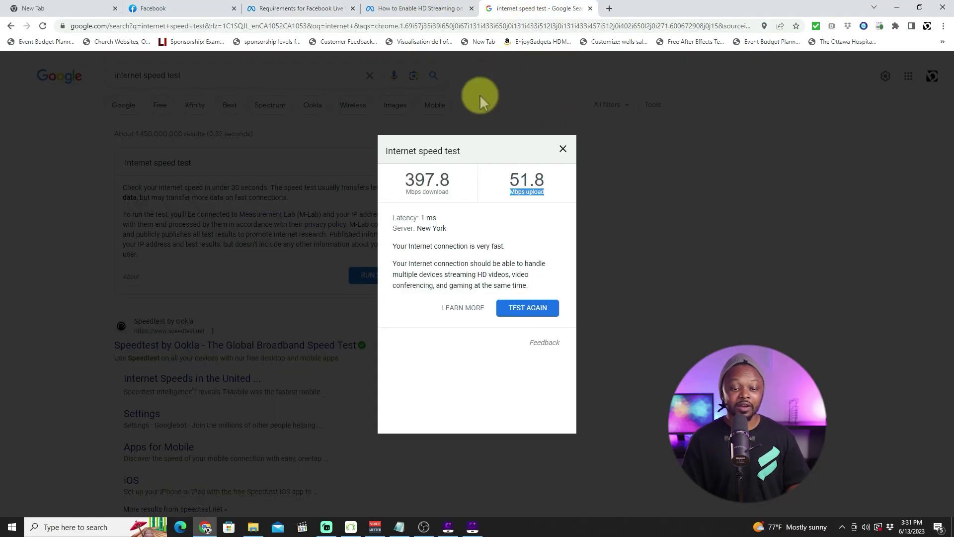
left_click(563, 149)
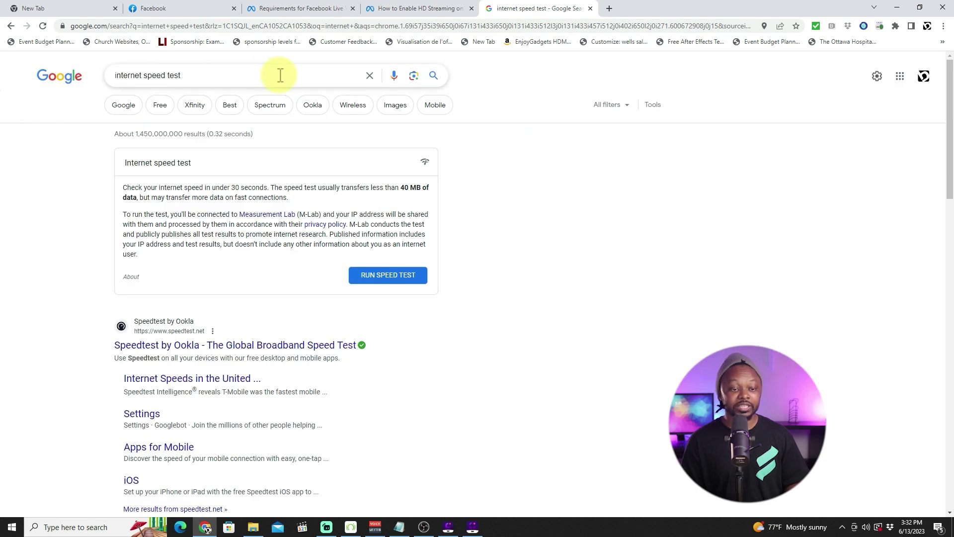
left_click(217, 76)
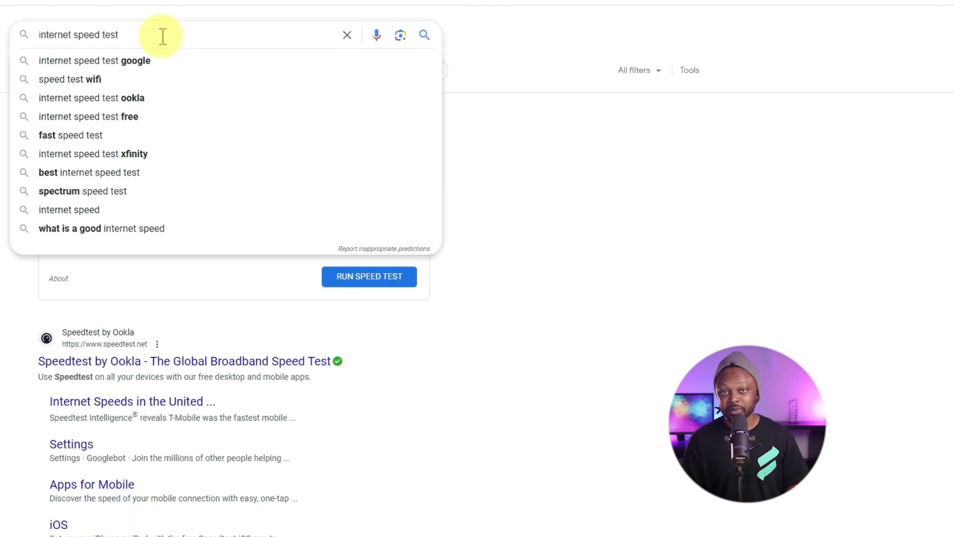
key("Escape")
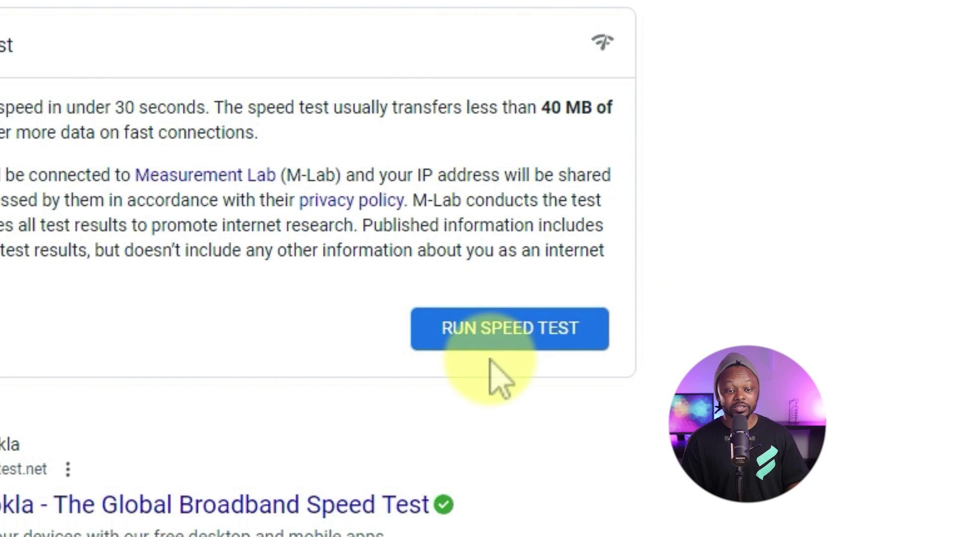
left_click(489, 334)
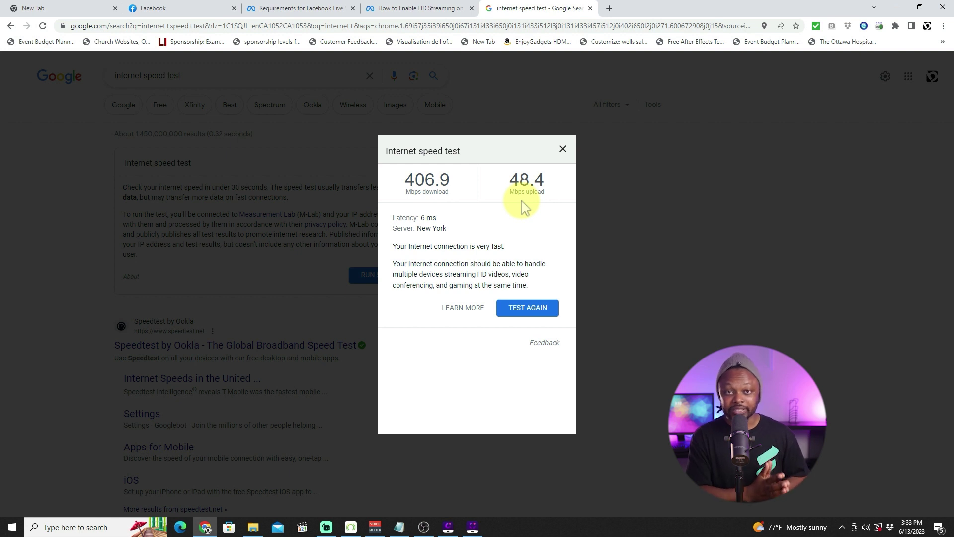
Read the suggested encoder settings in the Meta help article on enabling HD streaming
left_click(426, 8)
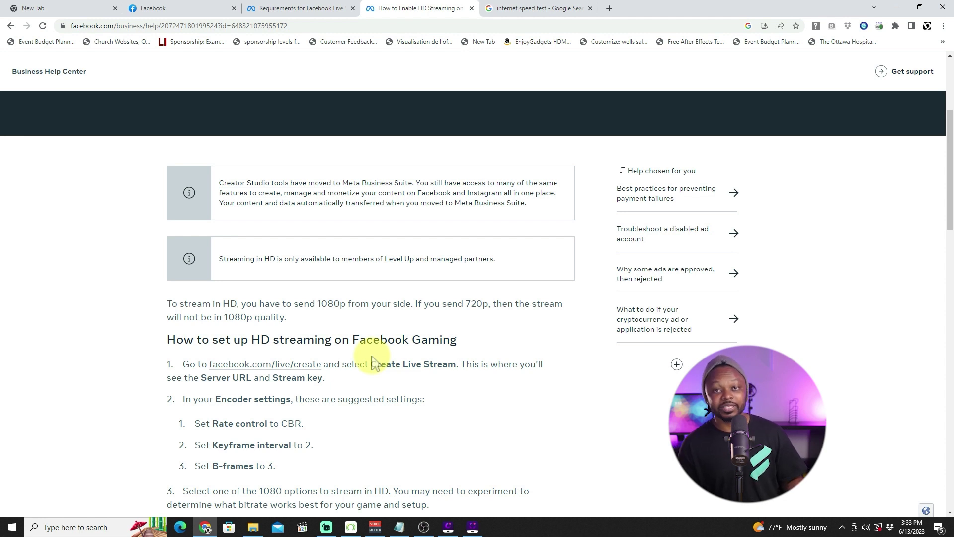
scroll(374, 359, "down", 2)
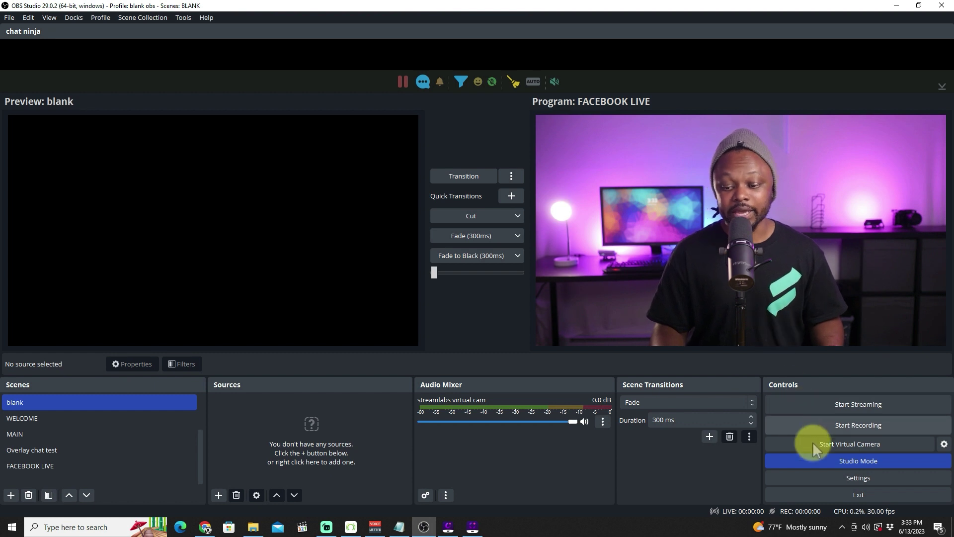
Switch to OBS Studio and open its stream settings
left_click(834, 474)
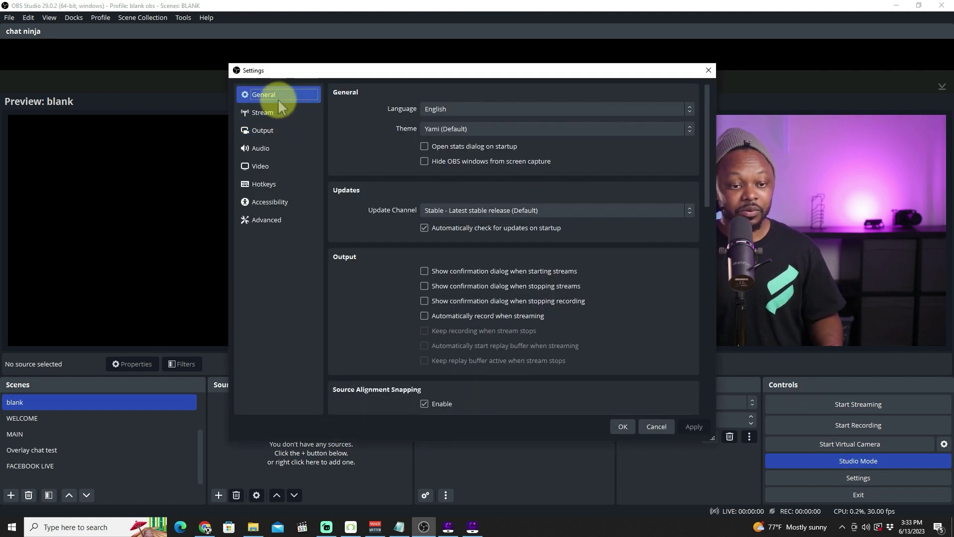
left_click(282, 112)
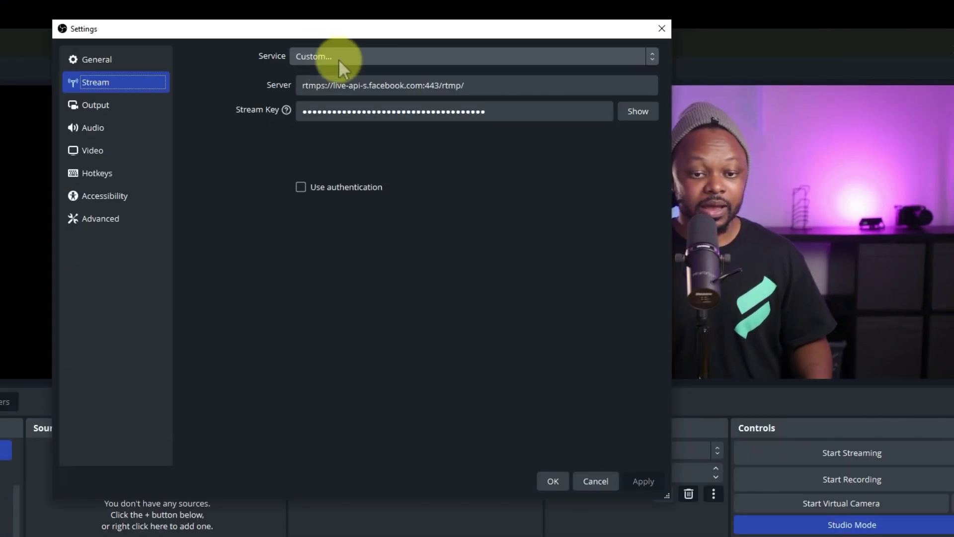
Try Facebook Live as the streaming service, and return the service to Custom
left_click(351, 59)
left_click(353, 58)
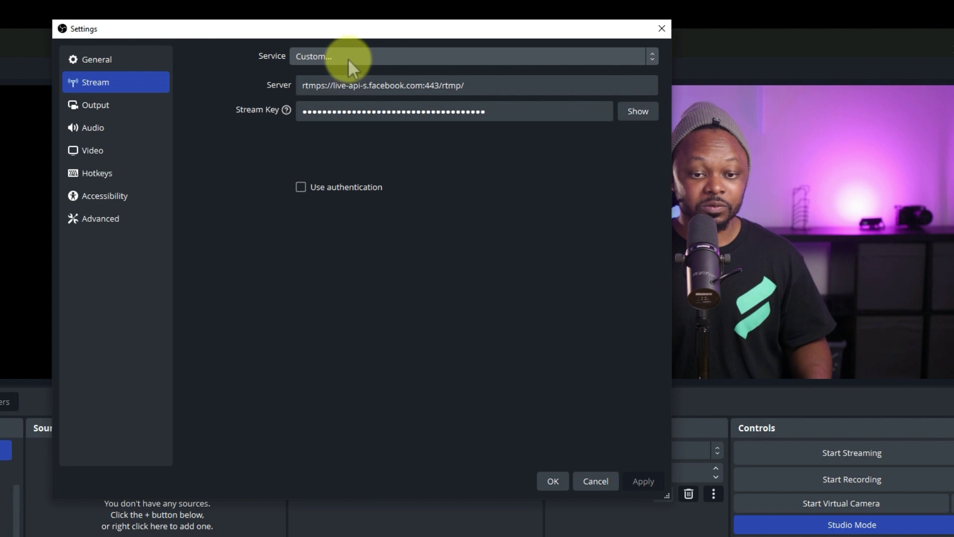
left_click(348, 58)
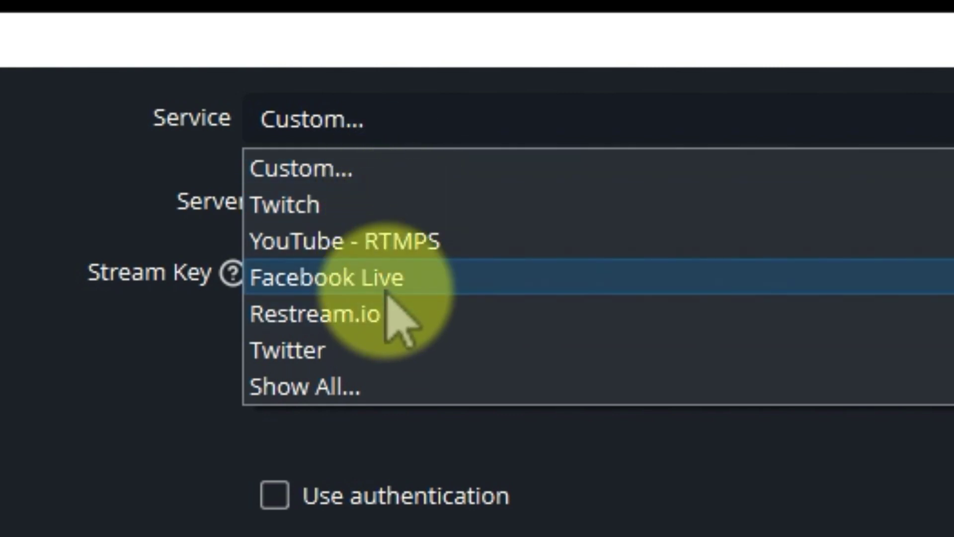
left_click(387, 292)
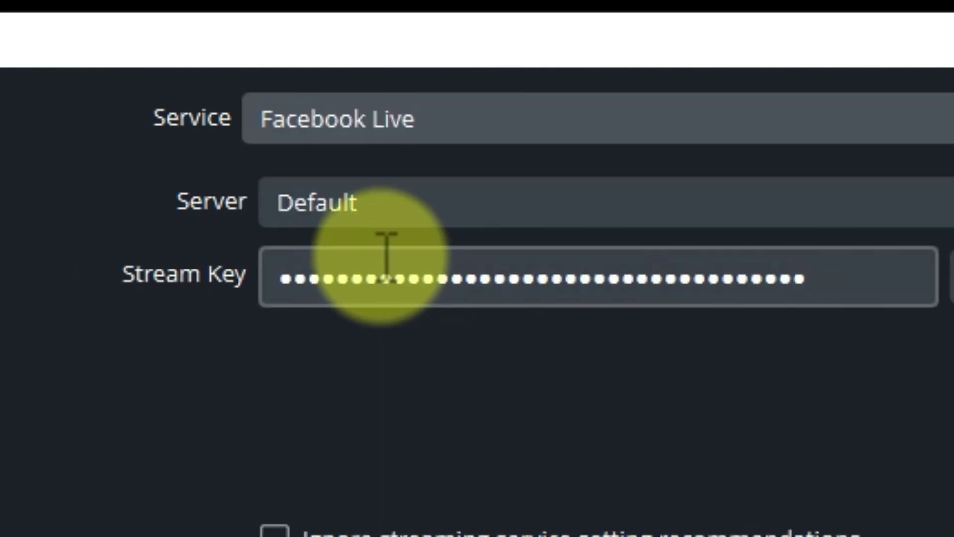
left_click(401, 129)
left_click(404, 166)
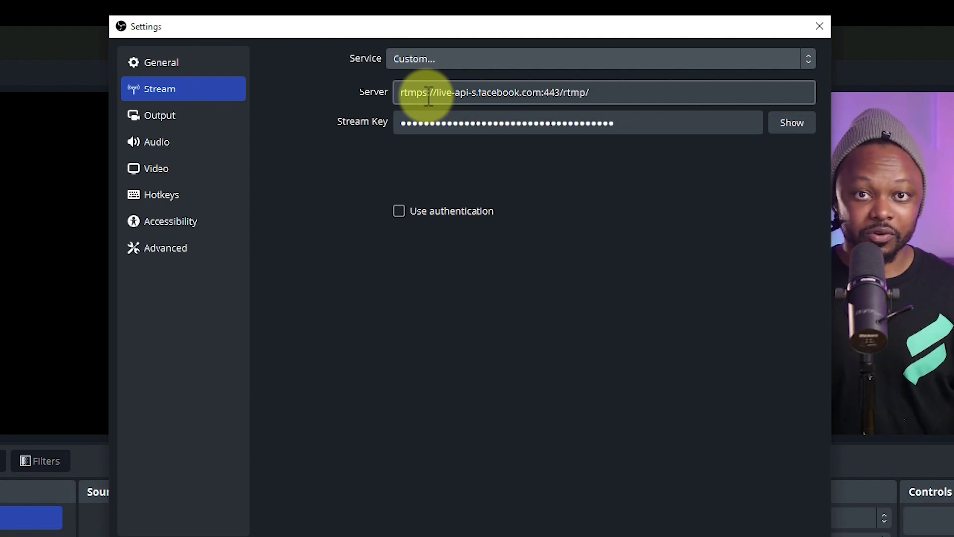
In the video settings, choose a base canvas resolution of 1920x1080 and a scaled output resolution of 1280x720
left_click(159, 115)
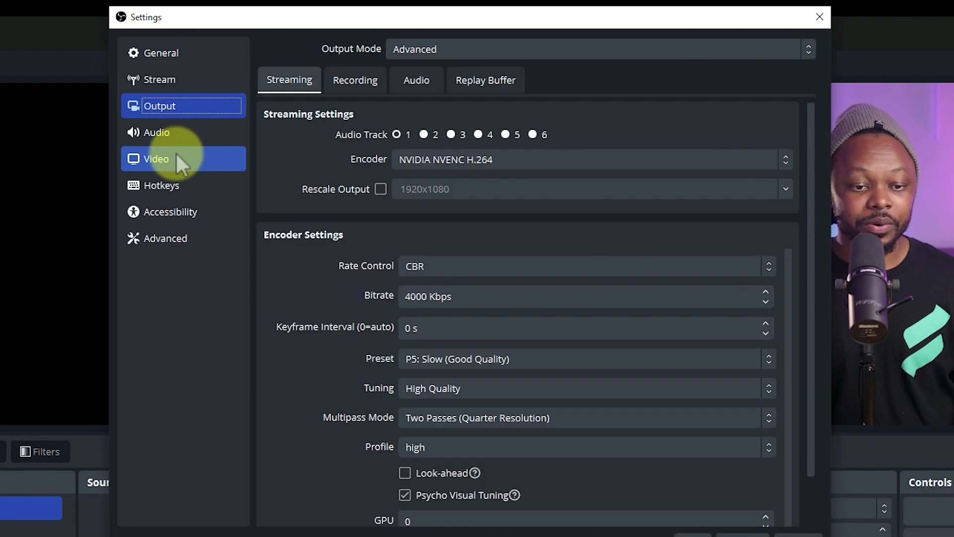
left_click(176, 154)
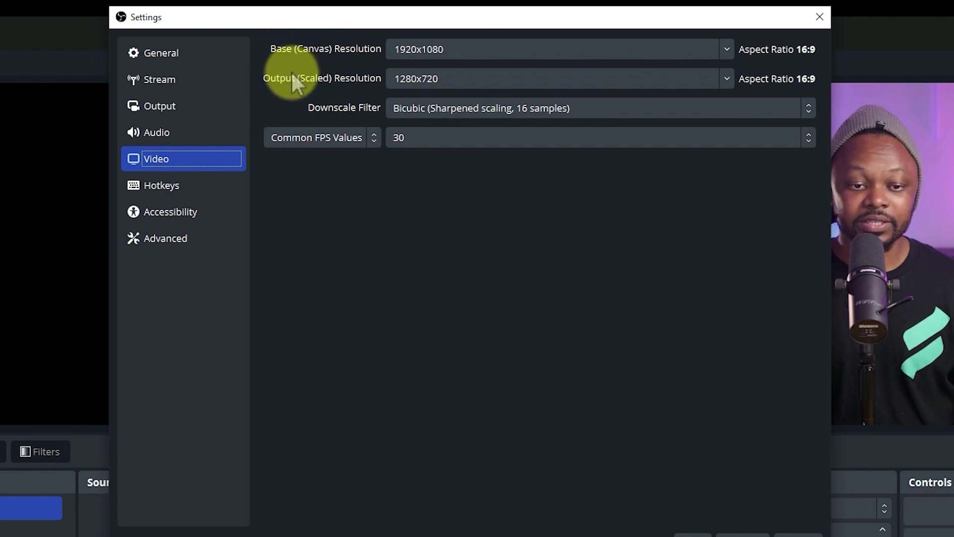
left_click(450, 49)
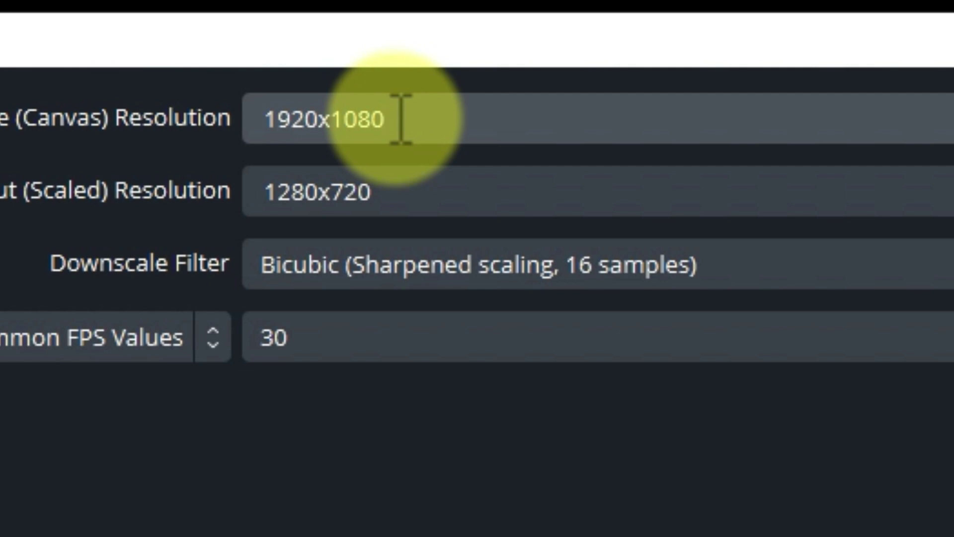
left_click(951, 122)
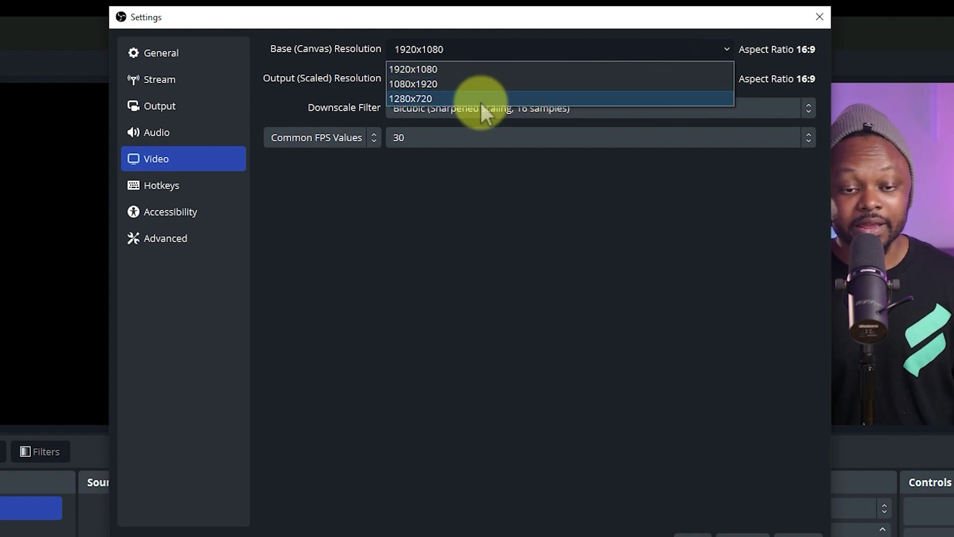
left_click(470, 72)
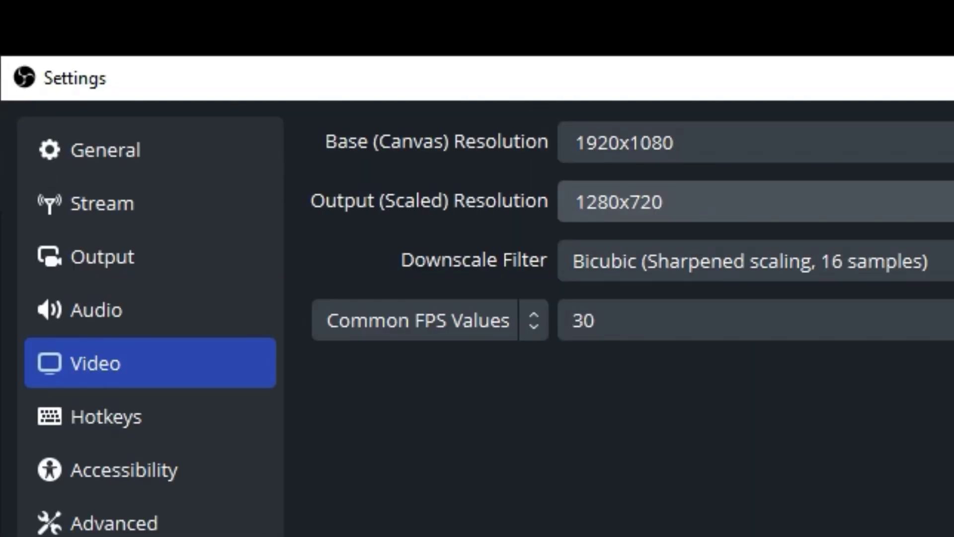
left_click(952, 201)
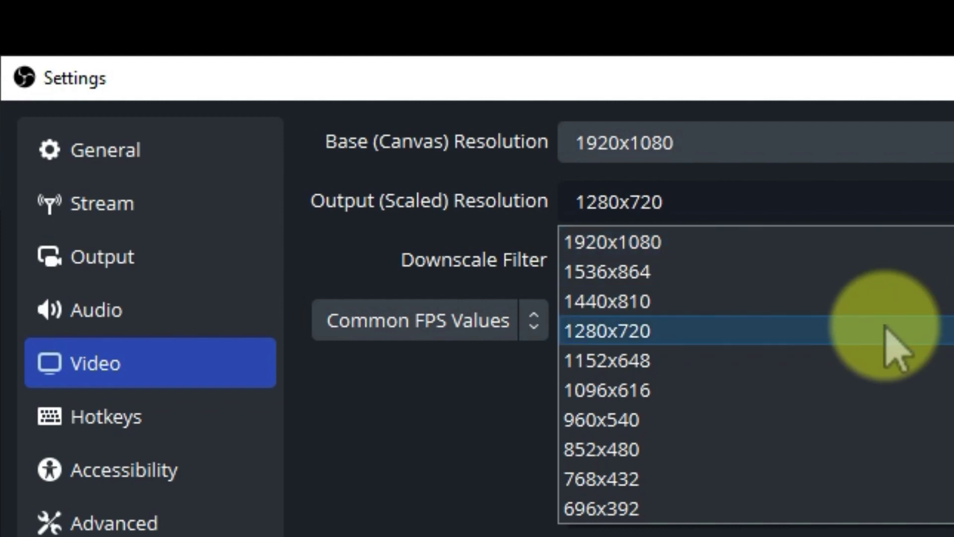
left_click(885, 328)
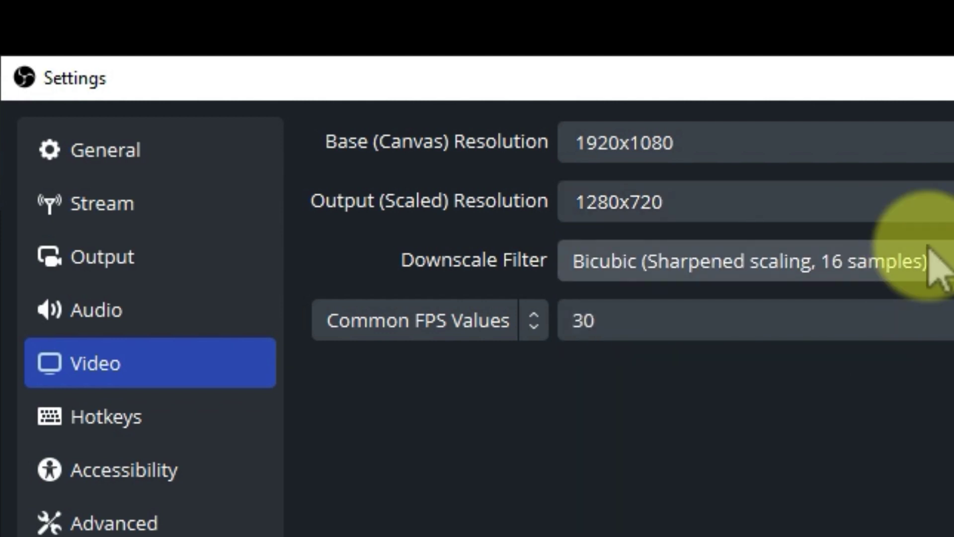
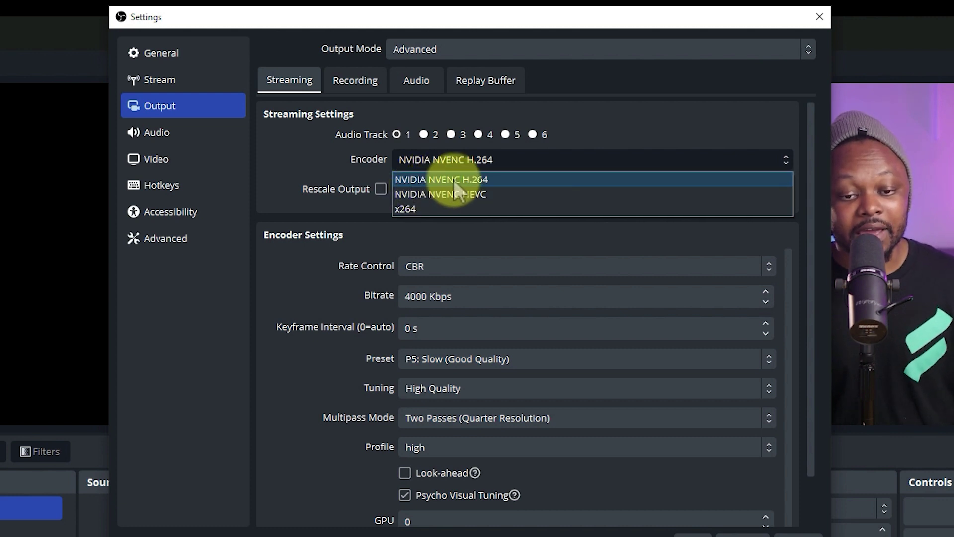
In the streaming output settings, choose the NVIDIA NVENC H.264 encoder and set the keyframe interval to 2 s
left_click(469, 178)
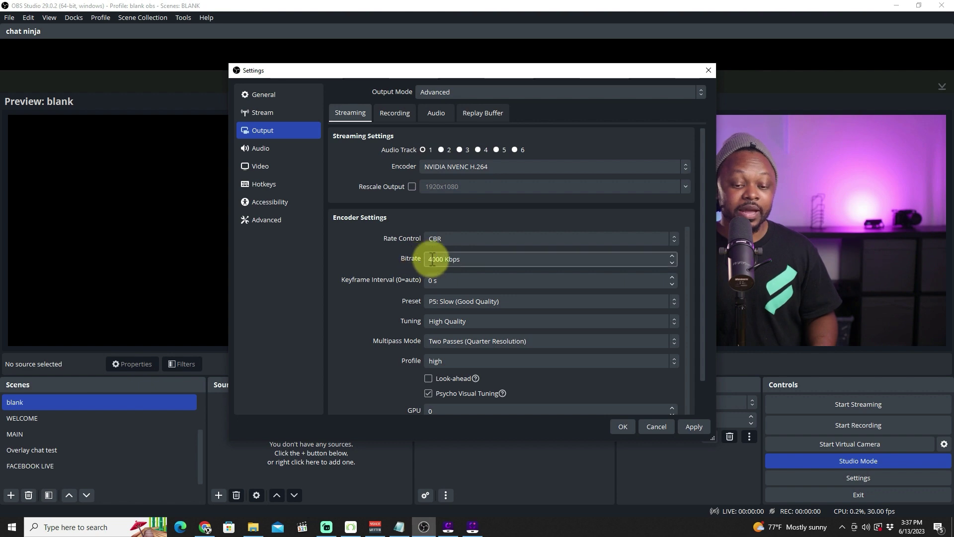
double_click(433, 259)
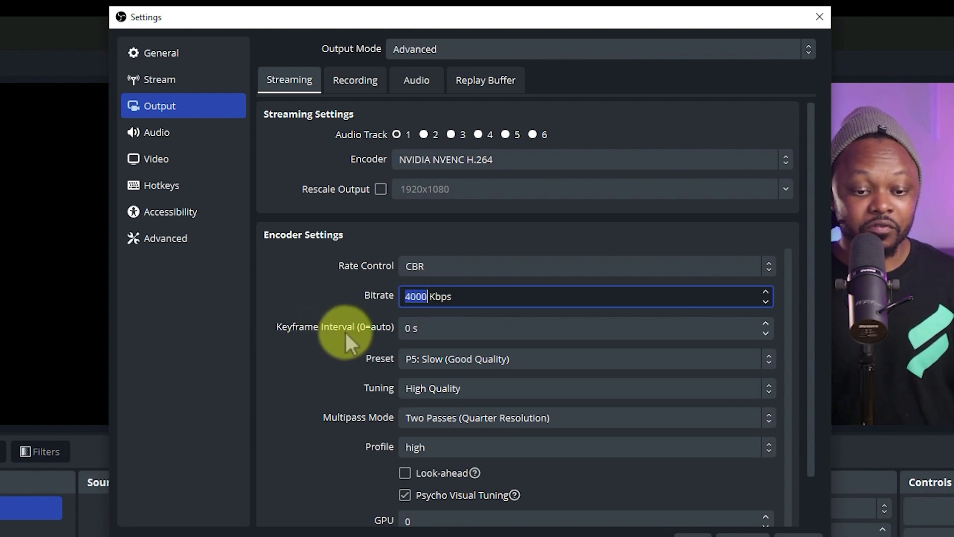
left_click(408, 329)
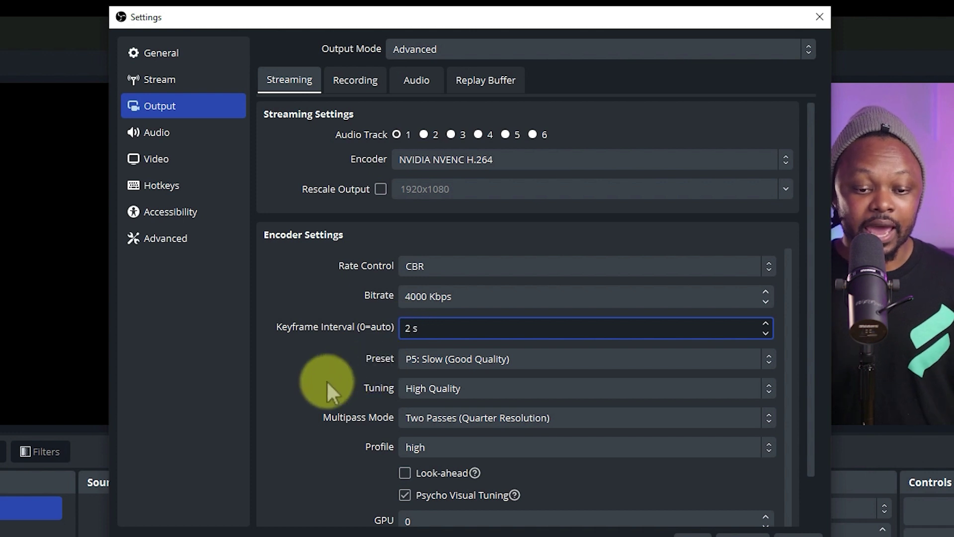
Set the streaming encoder preset to P6: Slower (Better Quality)
left_click(454, 358)
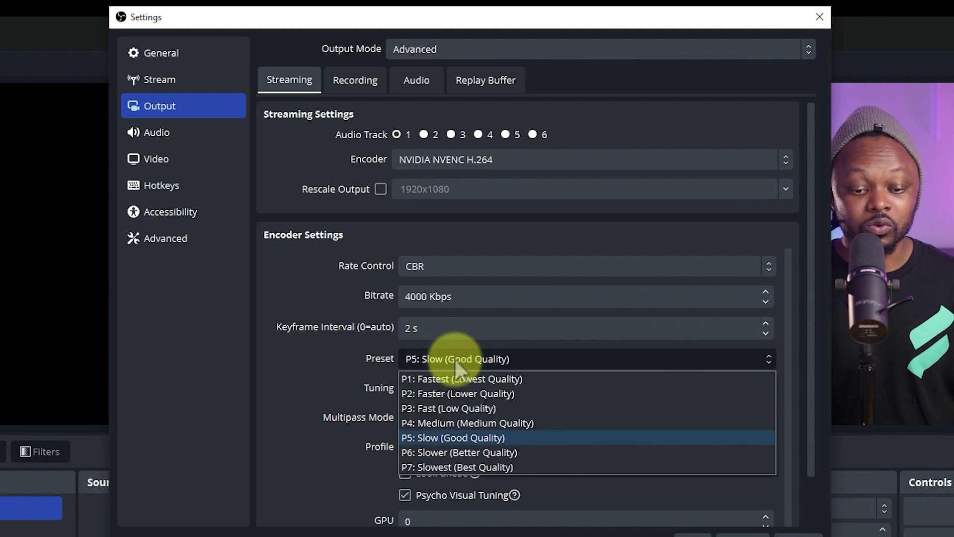
left_click(474, 450)
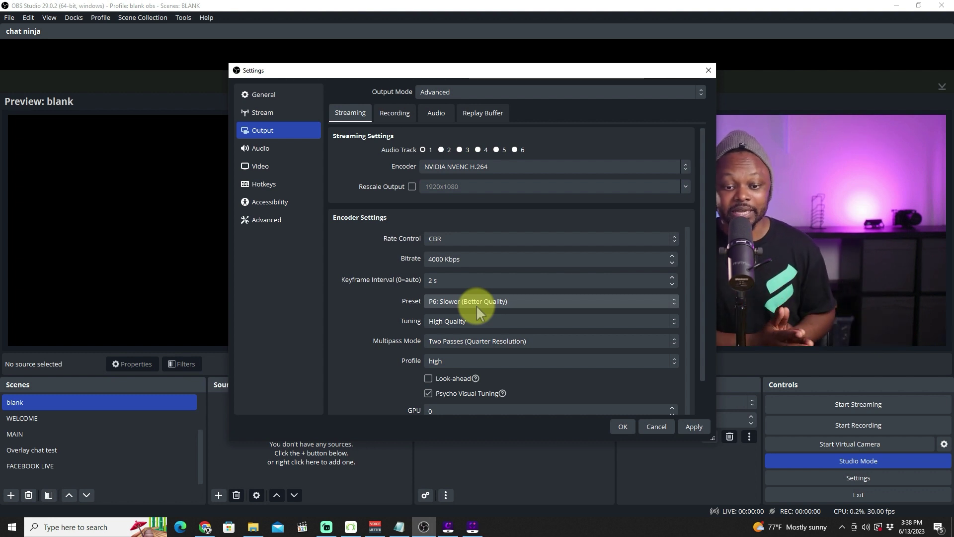
left_click(485, 302)
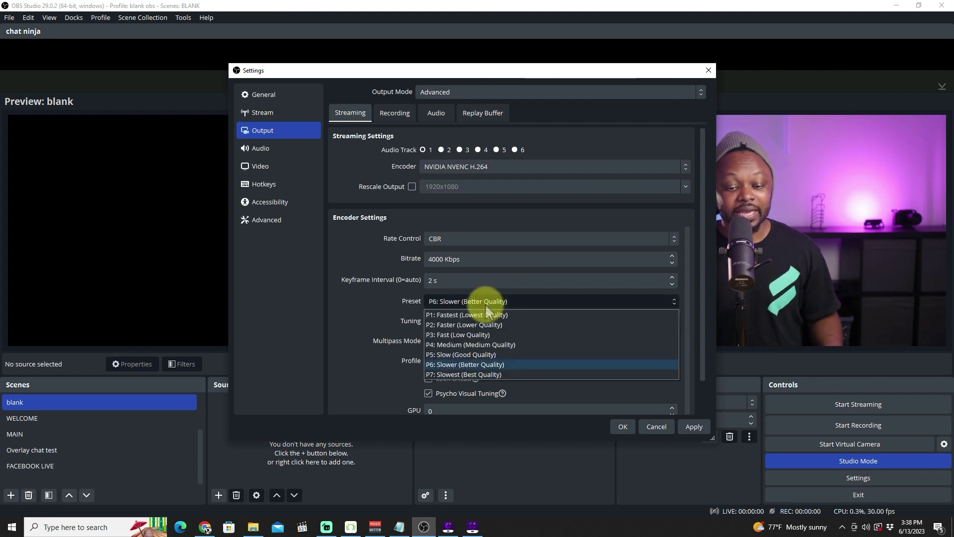
left_click(502, 365)
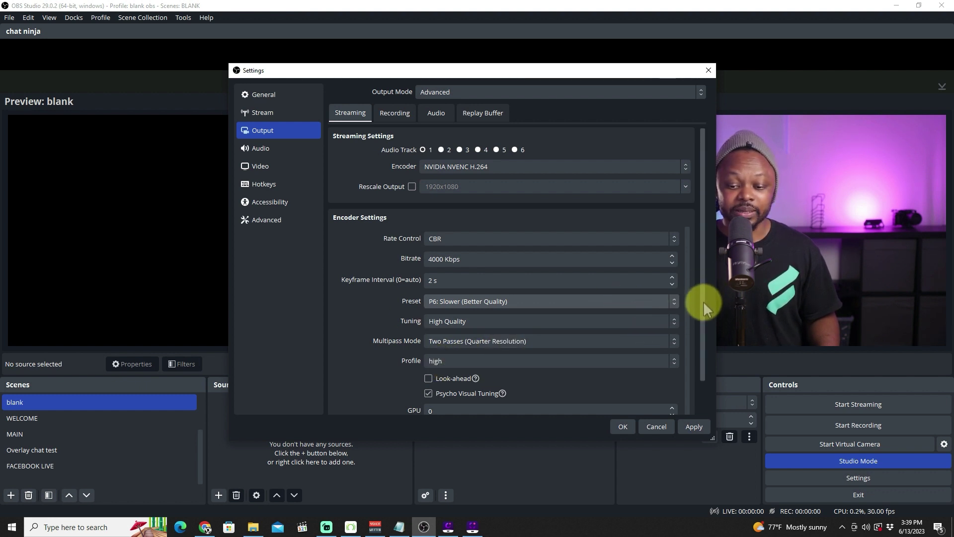
left_click_drag(703, 302, 549, 228)
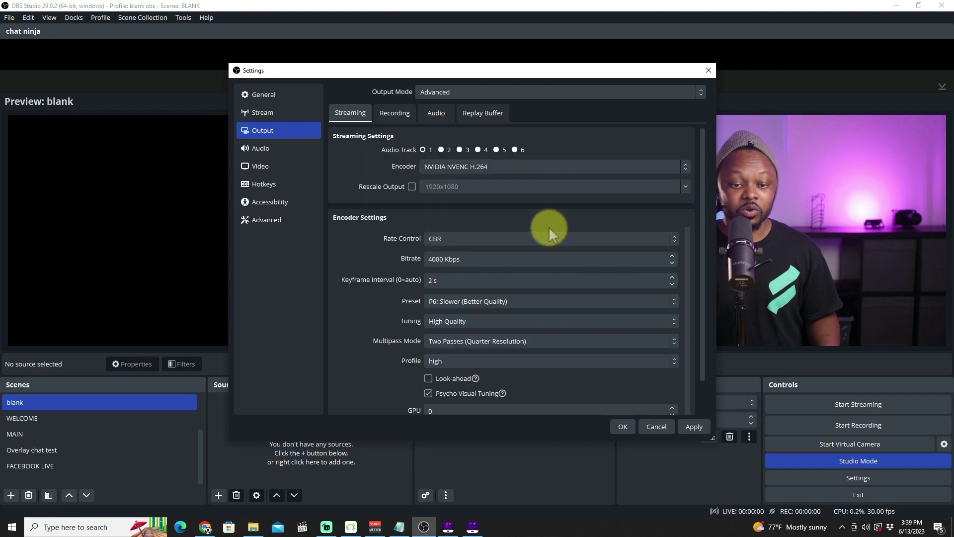
Review the audio track bitrates in the output settings, and apply and confirm the settings
left_click(436, 114)
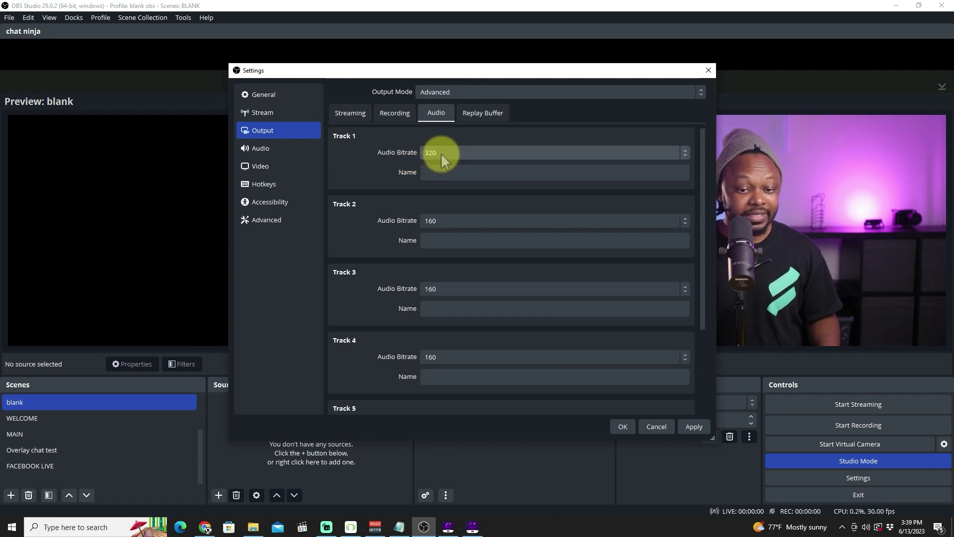
left_click(691, 426)
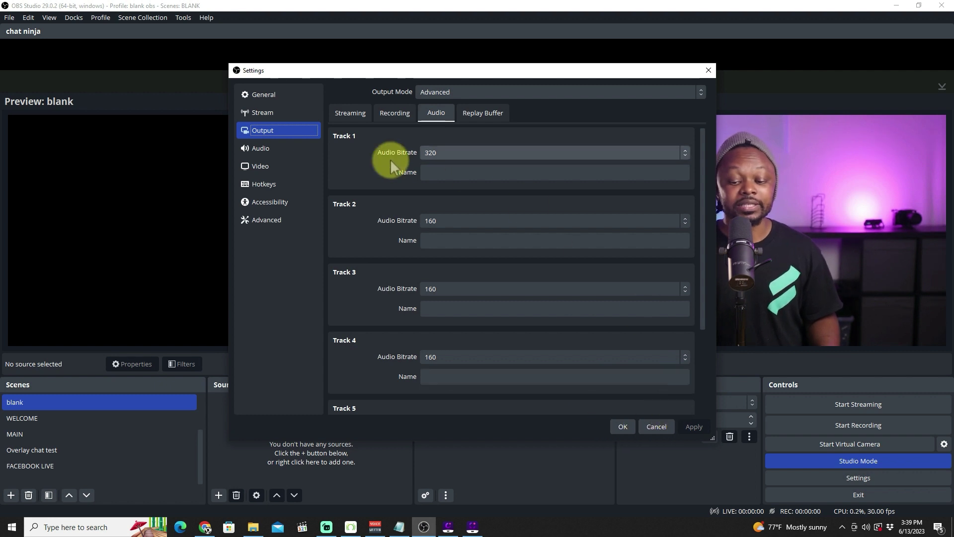
left_click(352, 115)
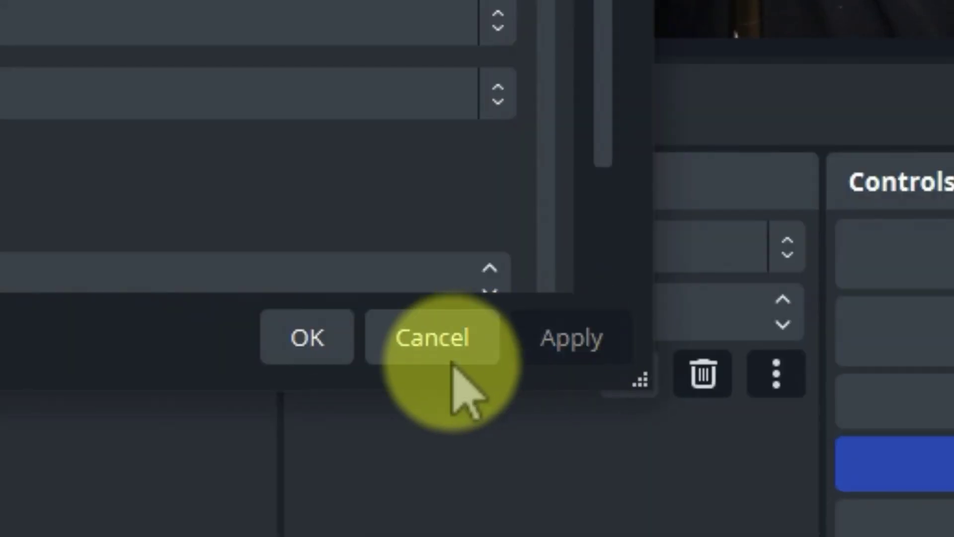
left_click(315, 337)
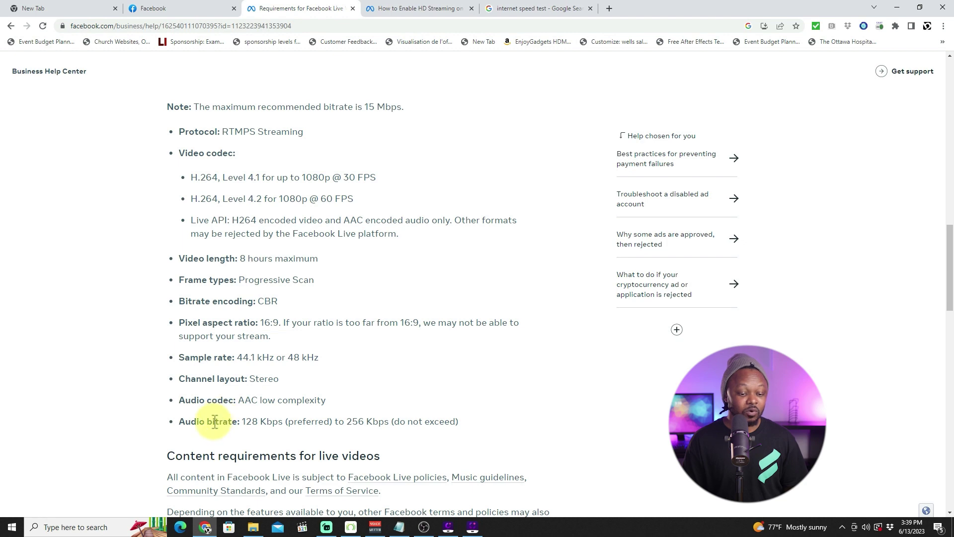
Highlight the recommended audio bitrate in Meta's live video requirements and return to the OBS Studio settings
left_click_drag(243, 421, 357, 421)
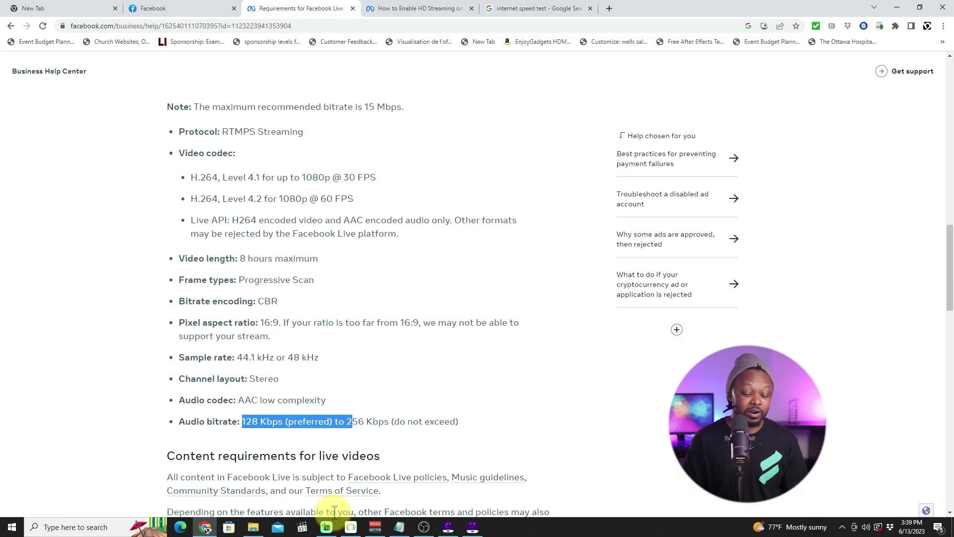
left_click(423, 527)
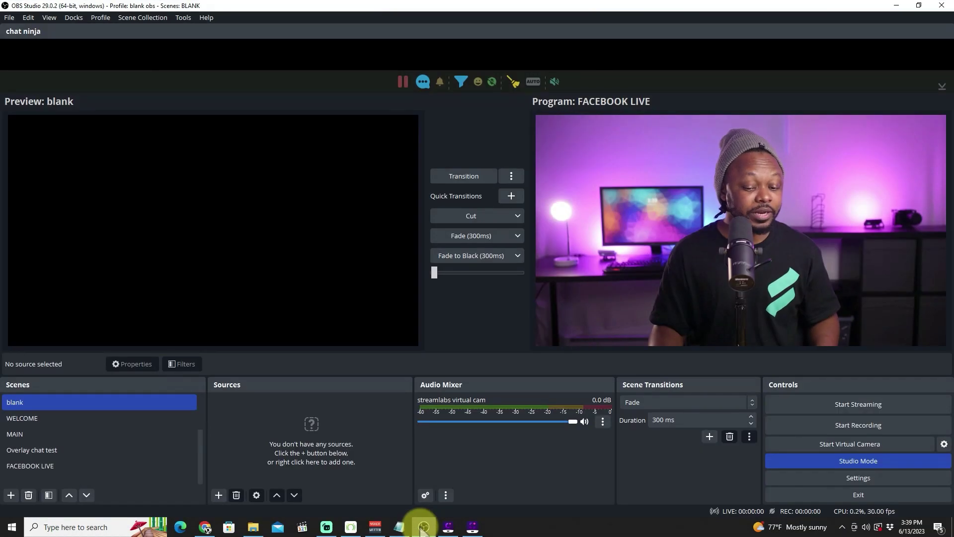
left_click(422, 527)
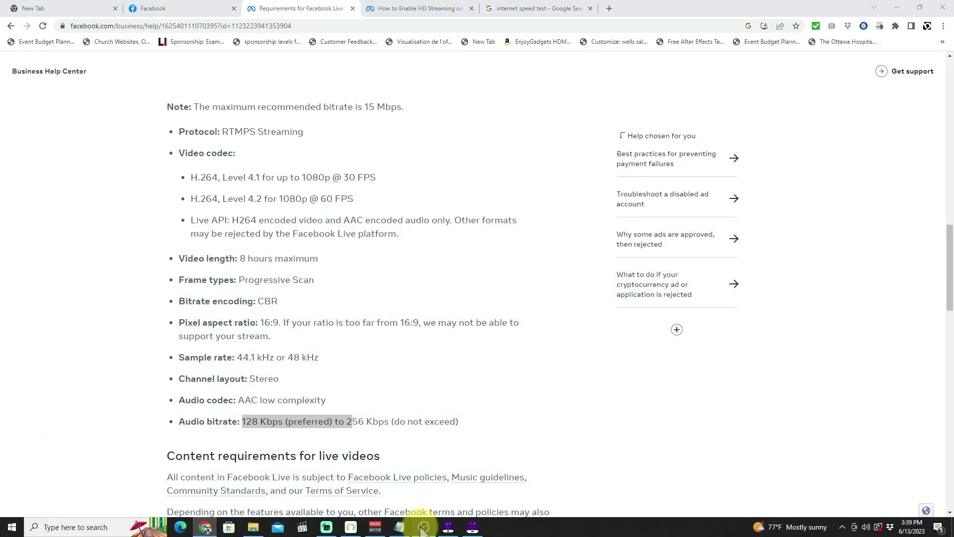
left_click(424, 526)
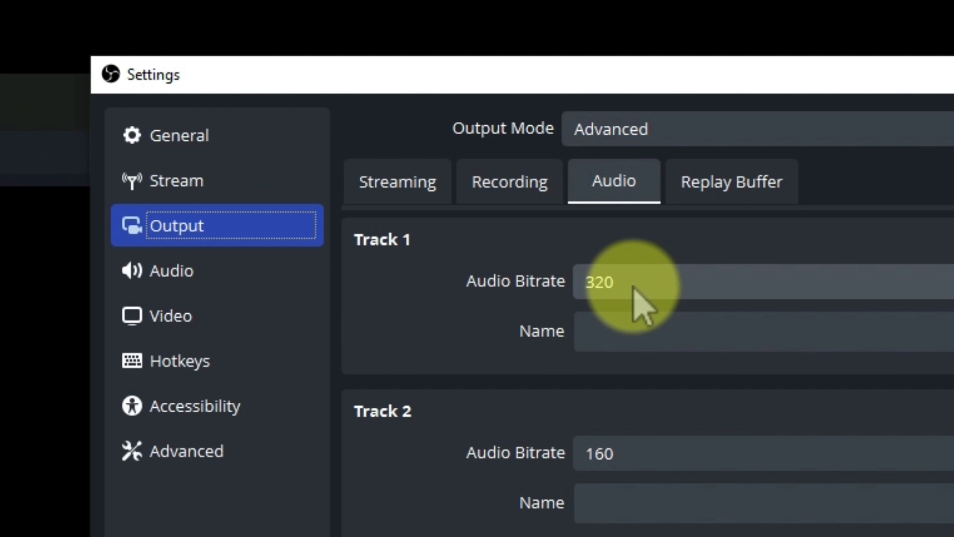
Set the Track 1 audio bitrate to 160 in the output settings and apply the change
left_click(444, 153)
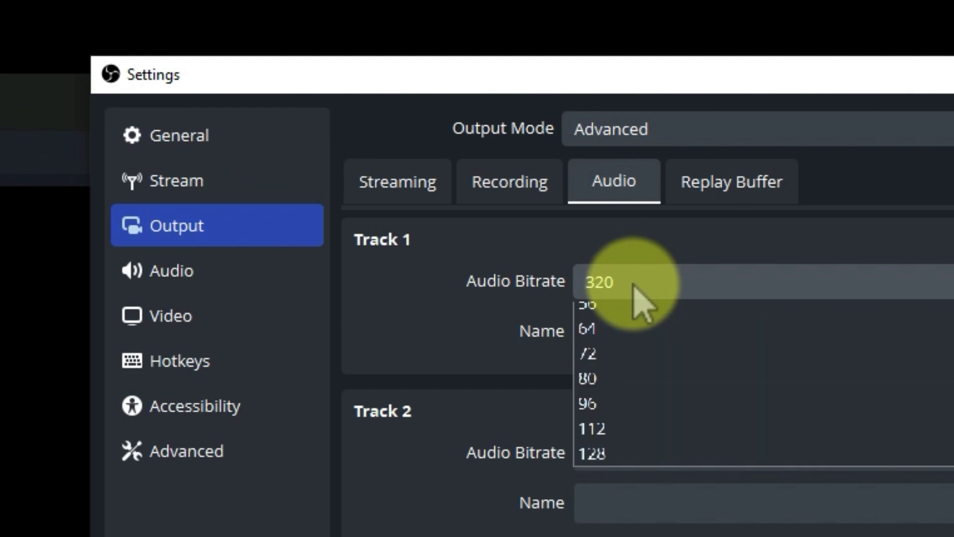
scroll(447, 206, "down", 2)
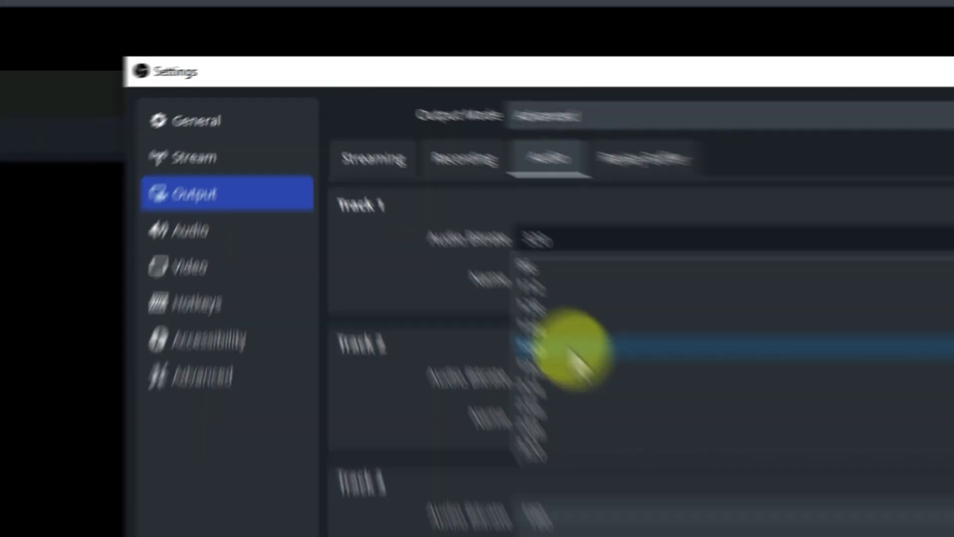
left_click(591, 416)
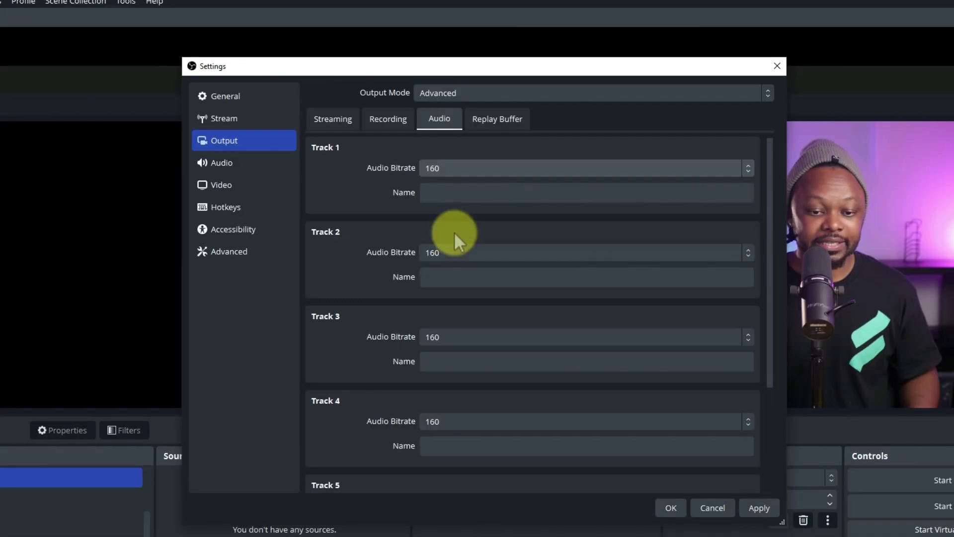
left_click(760, 508)
left_click(671, 509)
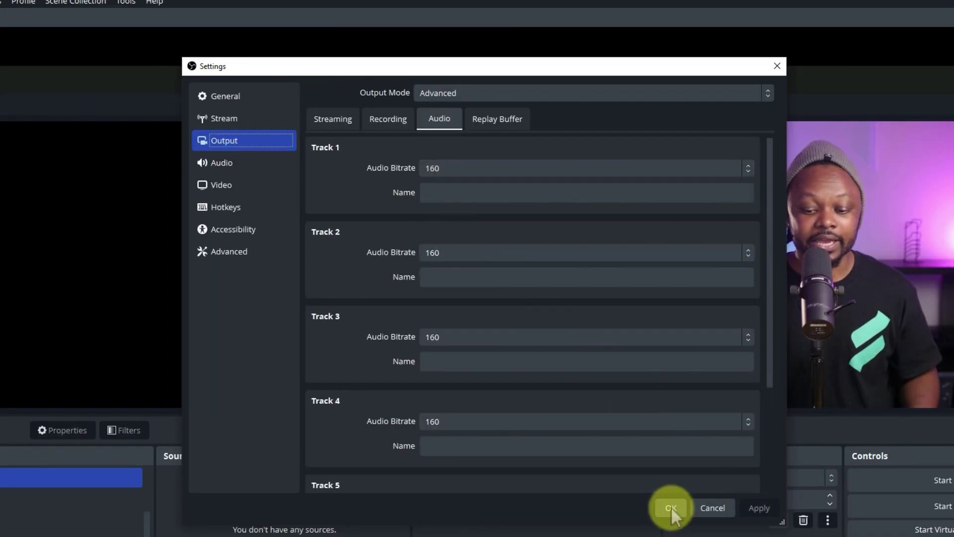
Review the recording and streaming output settings and close the settings with confirmation
left_click(389, 122)
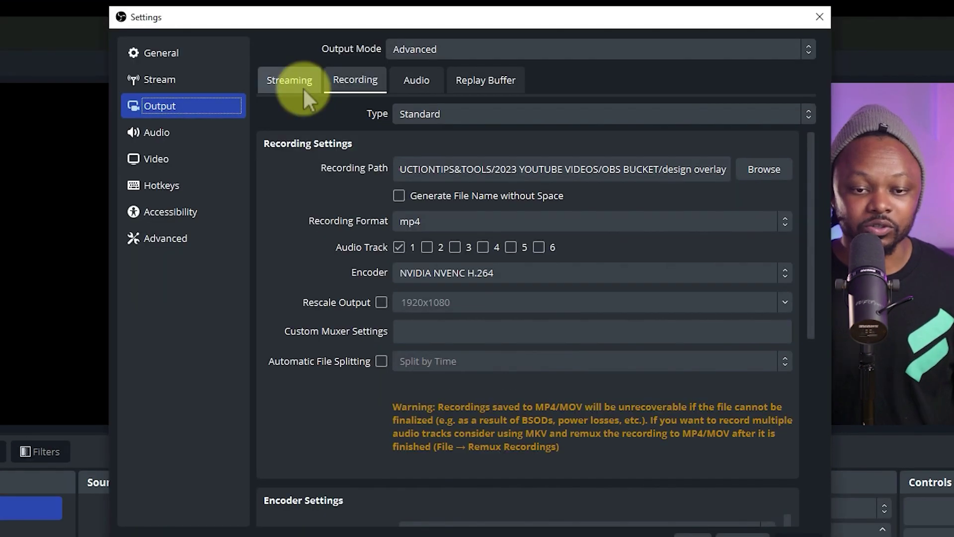
left_click(302, 87)
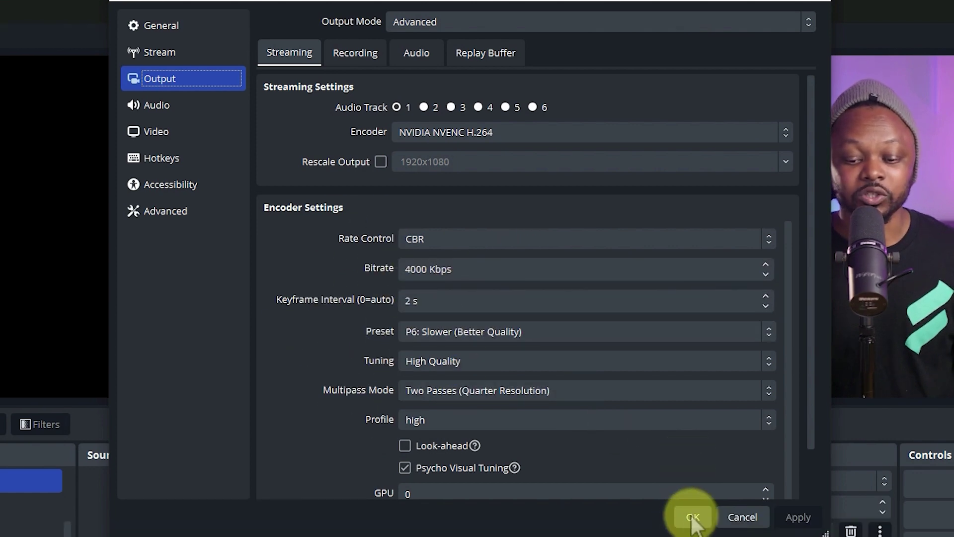
left_click(693, 519)
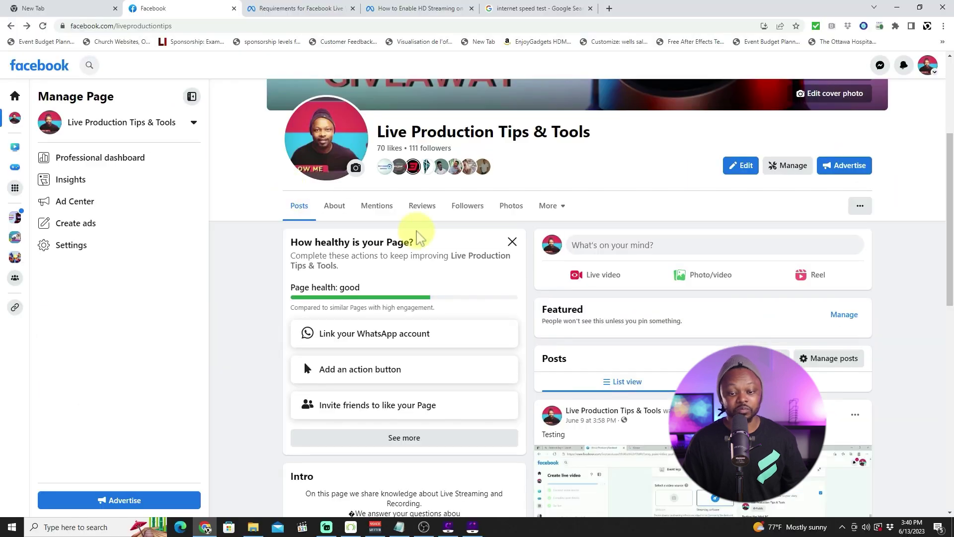
Start a new live video from the Facebook page and go to its stream setup
left_click(603, 276)
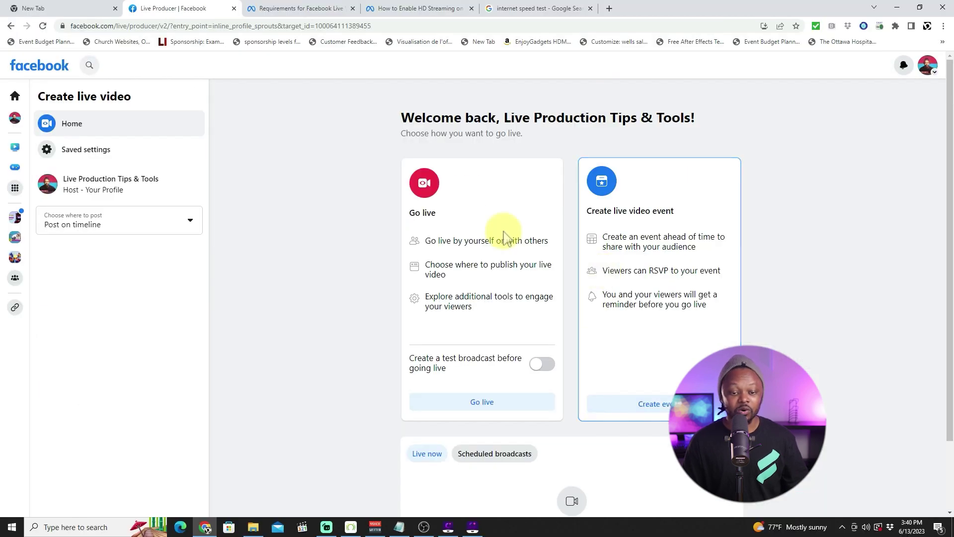
left_click(448, 335)
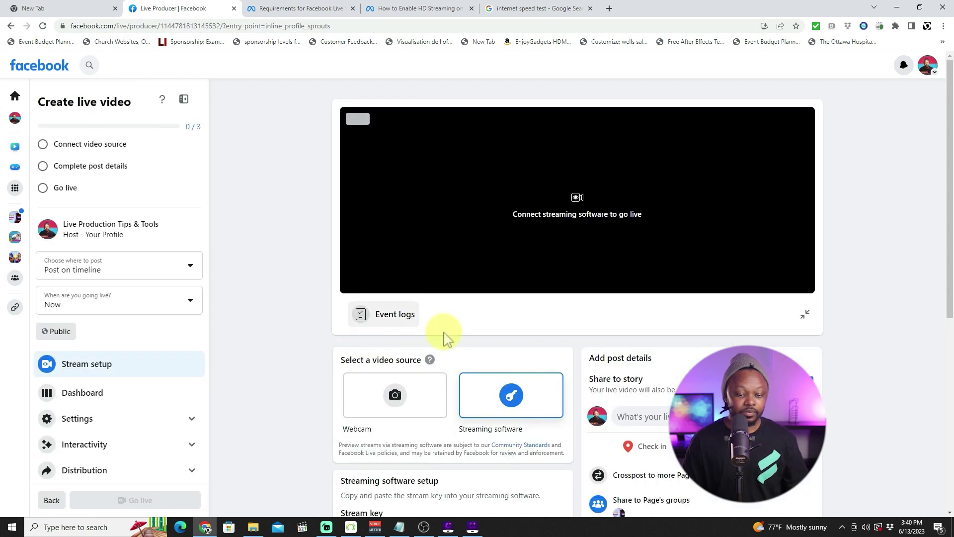
scroll(315, 375, "down", 3)
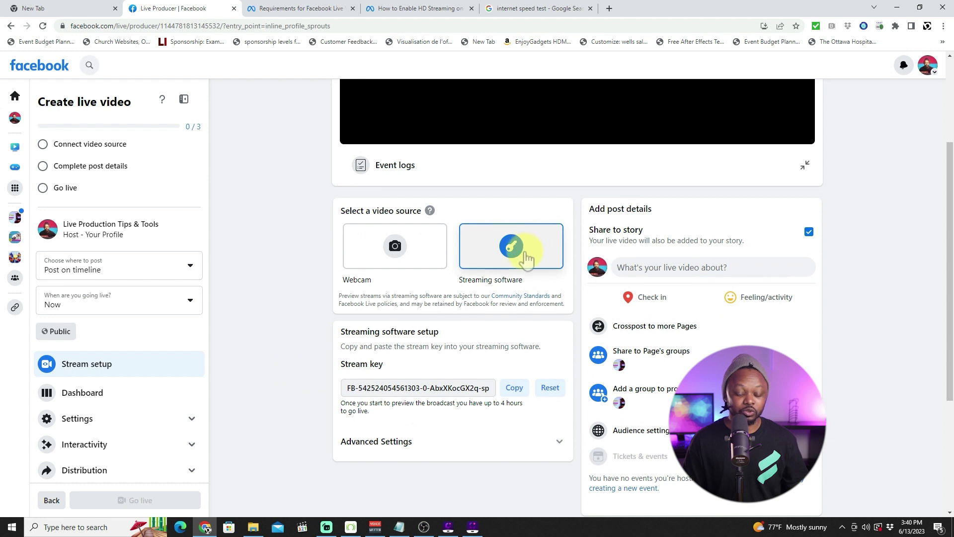
Expand the advanced settings of the streaming software setup and copy the server URL
scroll(527, 258, "down", 1)
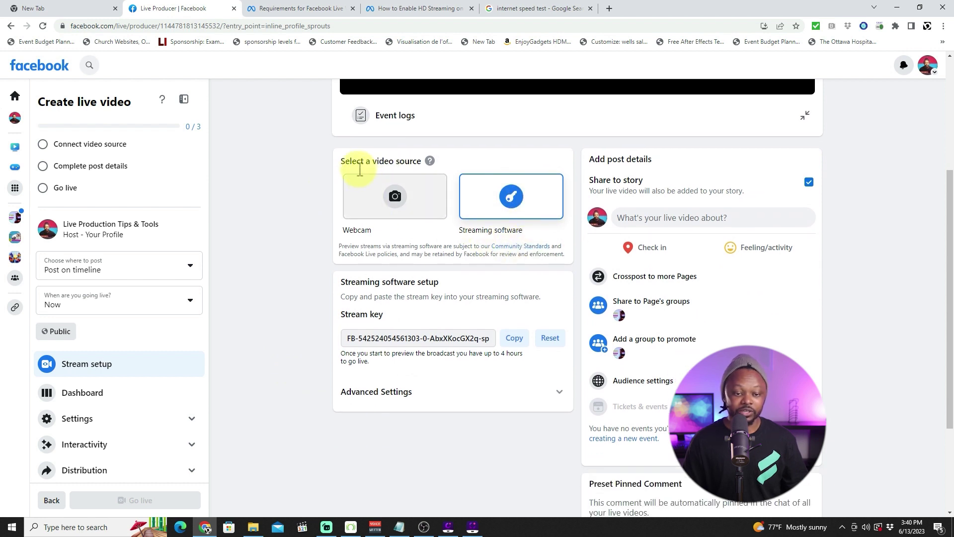
scroll(447, 241, "down", 2)
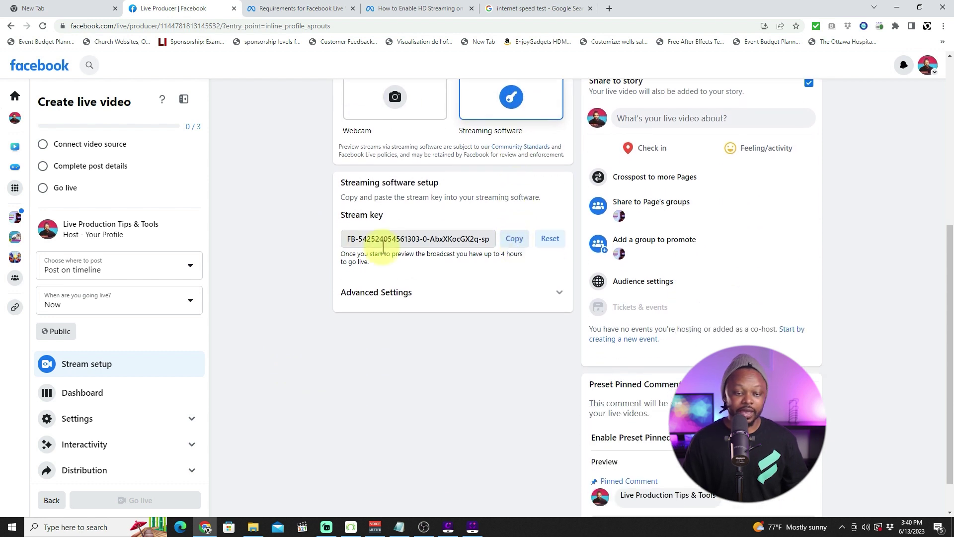
left_click(368, 294)
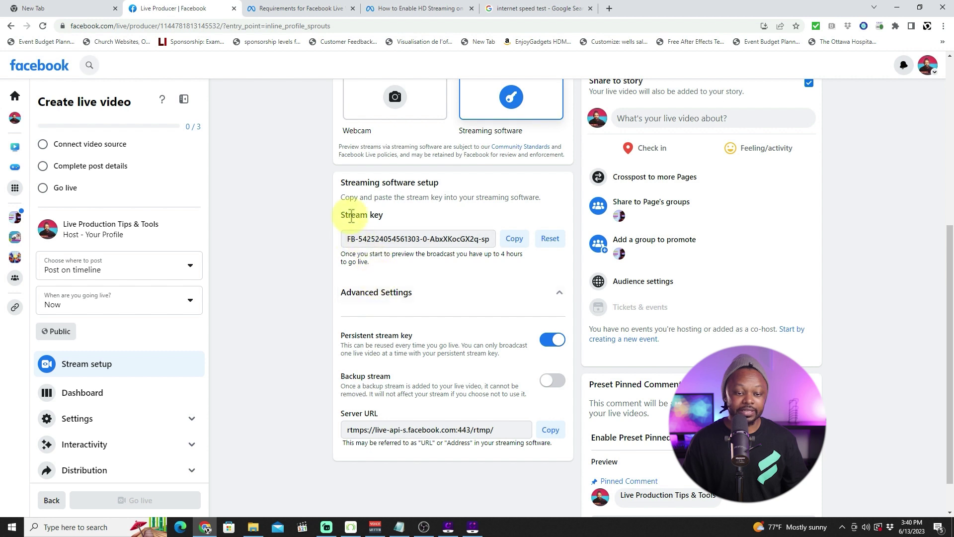
scroll(387, 259, "down", 1)
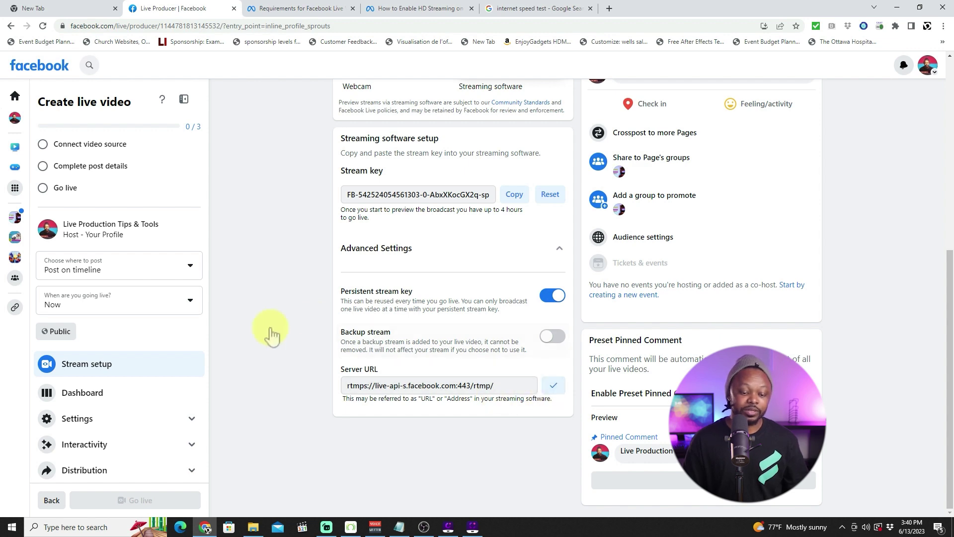
Switch to OBS Studio, check the custom server URL and stream key field in the stream settings, and confirm the settings
left_click(425, 526)
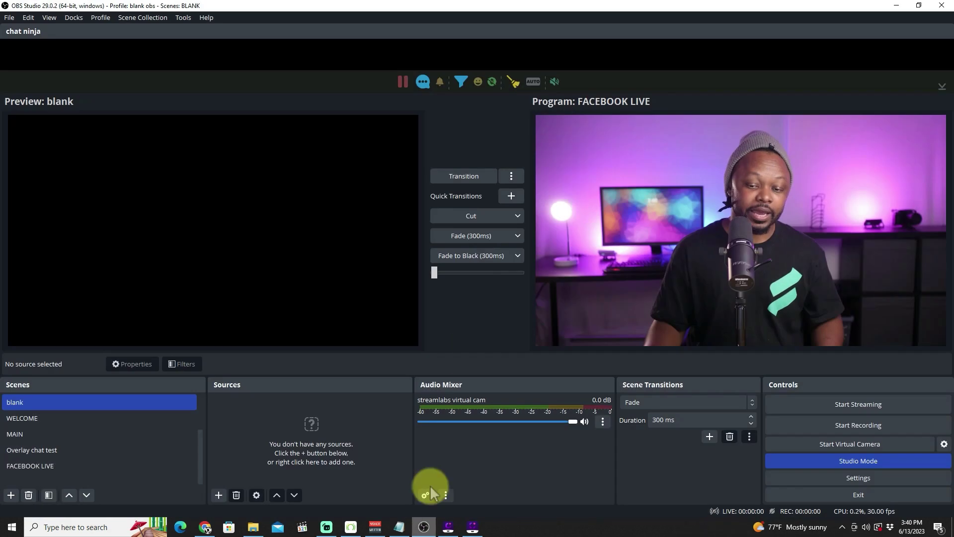
left_click(851, 479)
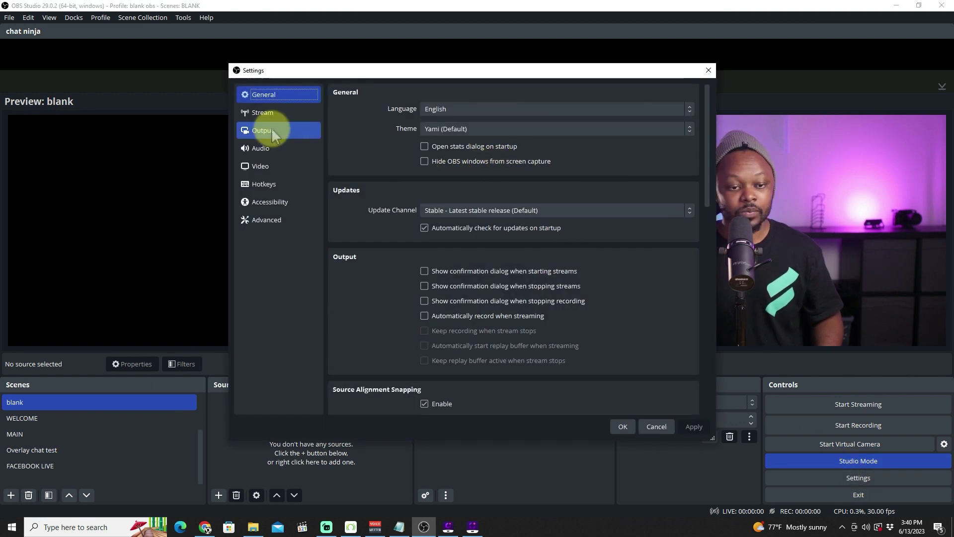
left_click(271, 117)
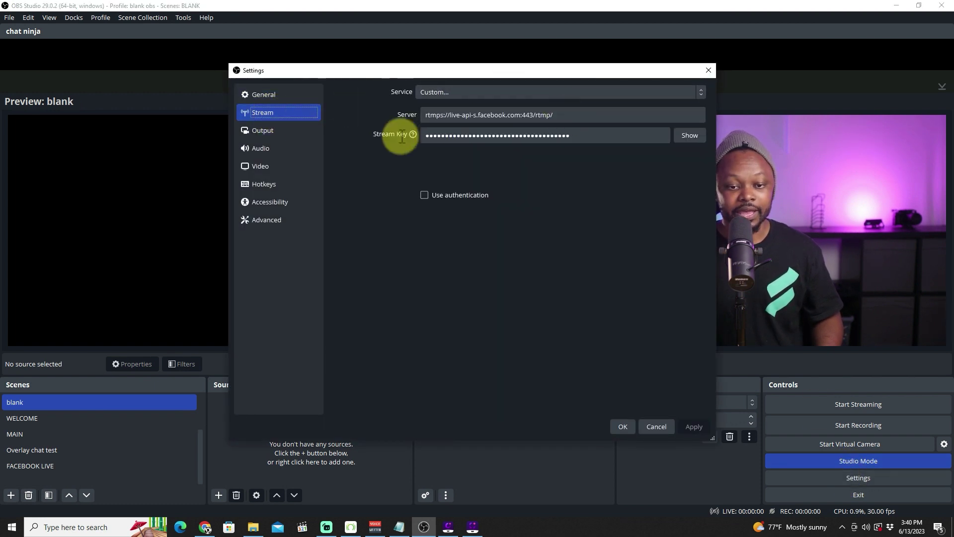
left_click_drag(564, 114, 405, 124)
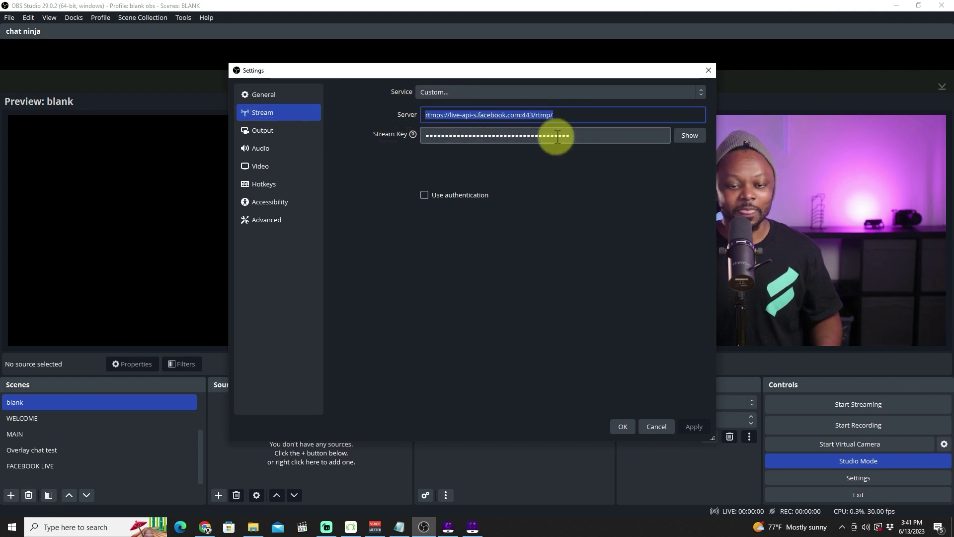
left_click(623, 427)
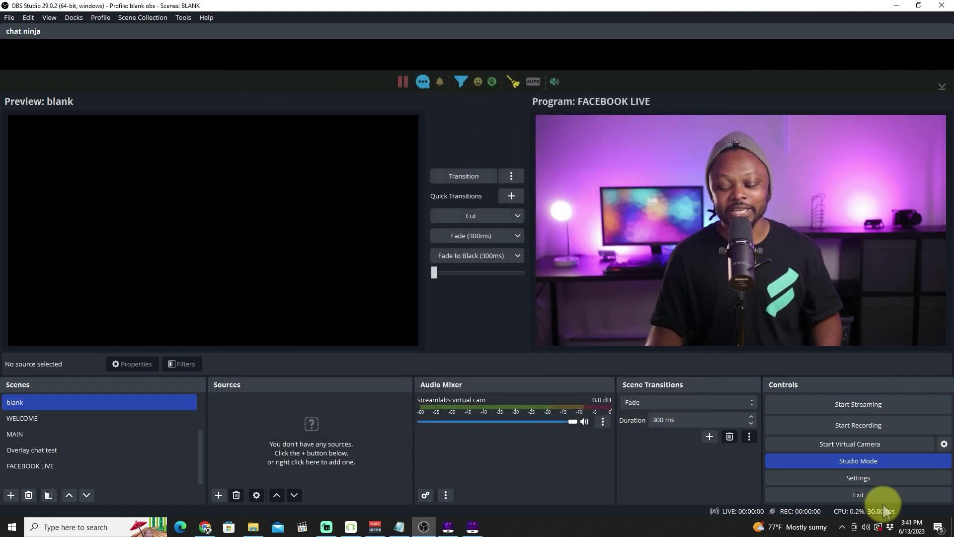
Revisit Facebook's live video stream setup in the browser and switch back to OBS Studio
left_click(204, 525)
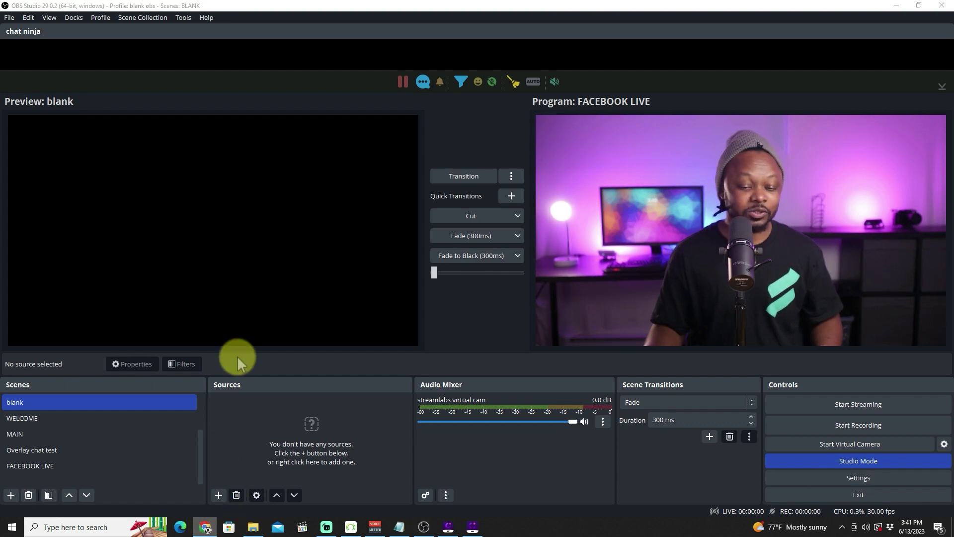
left_click(897, 5)
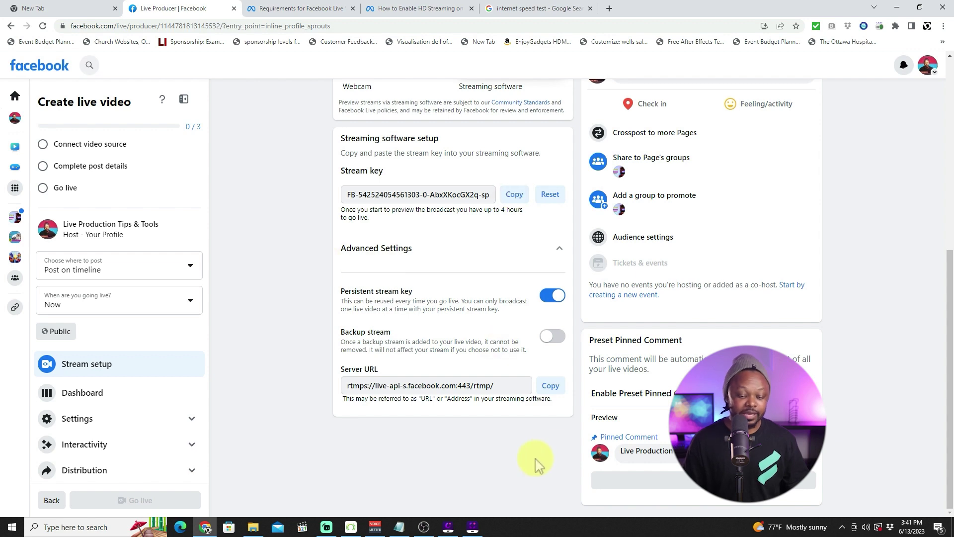
left_click(425, 528)
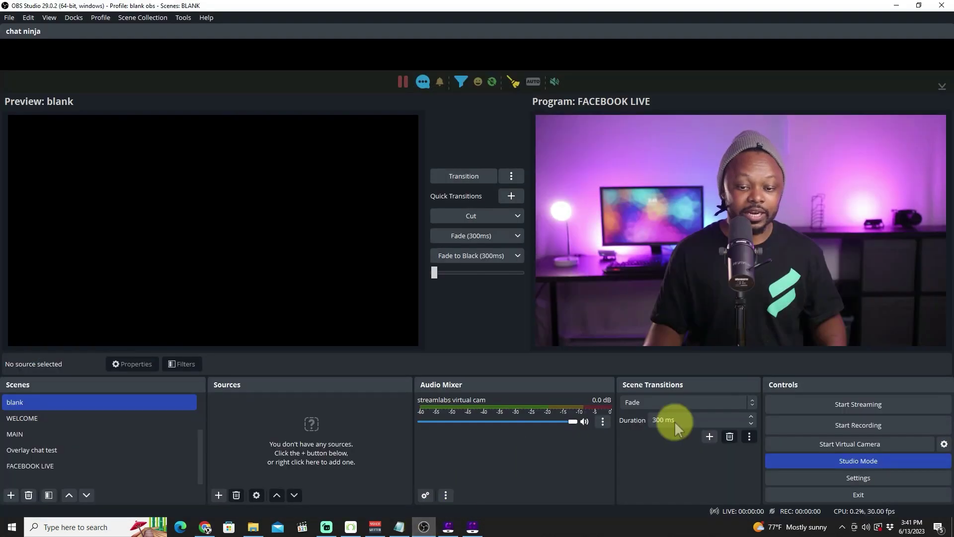
Replace the stream key in the stream settings with the copied Facebook stream key, then apply and confirm the settings
left_click(855, 481)
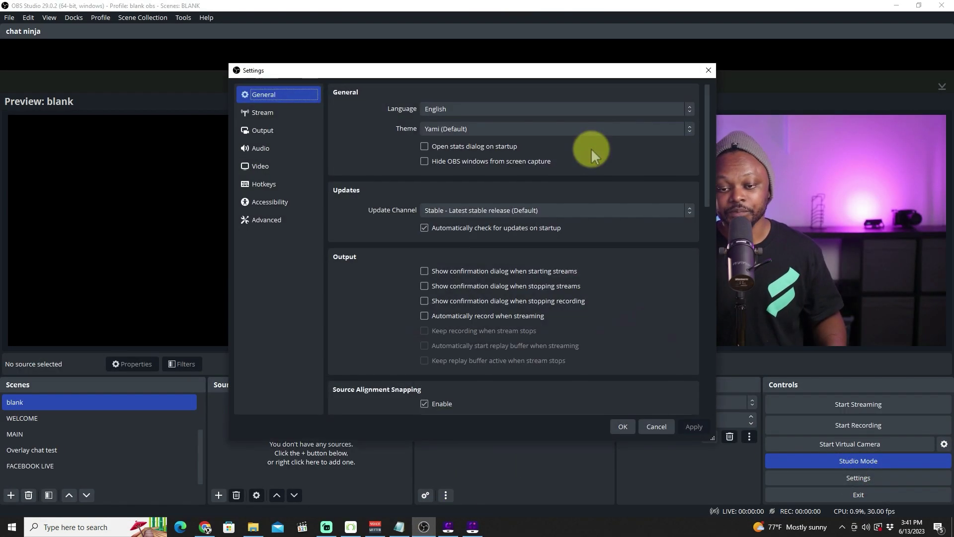
left_click(266, 111)
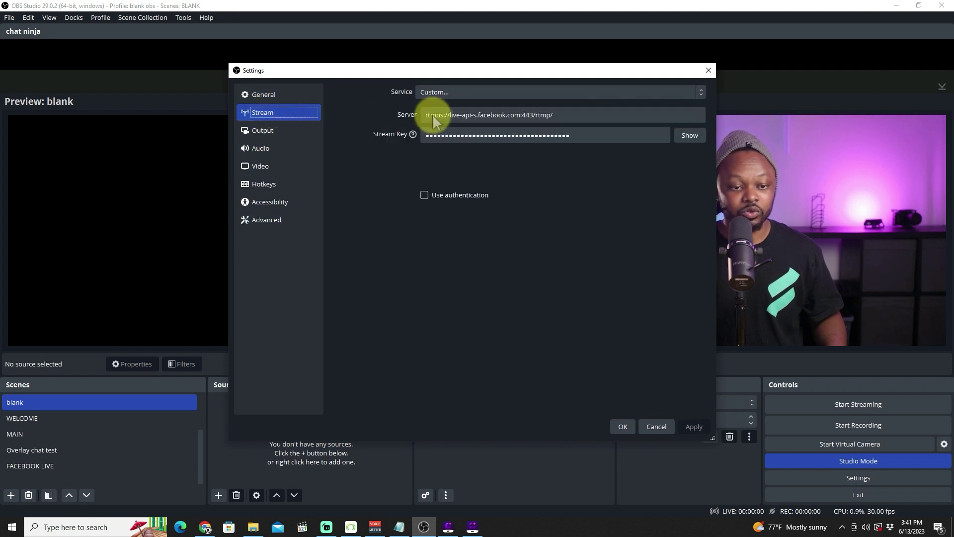
left_click(590, 138)
key("ctrl+a")
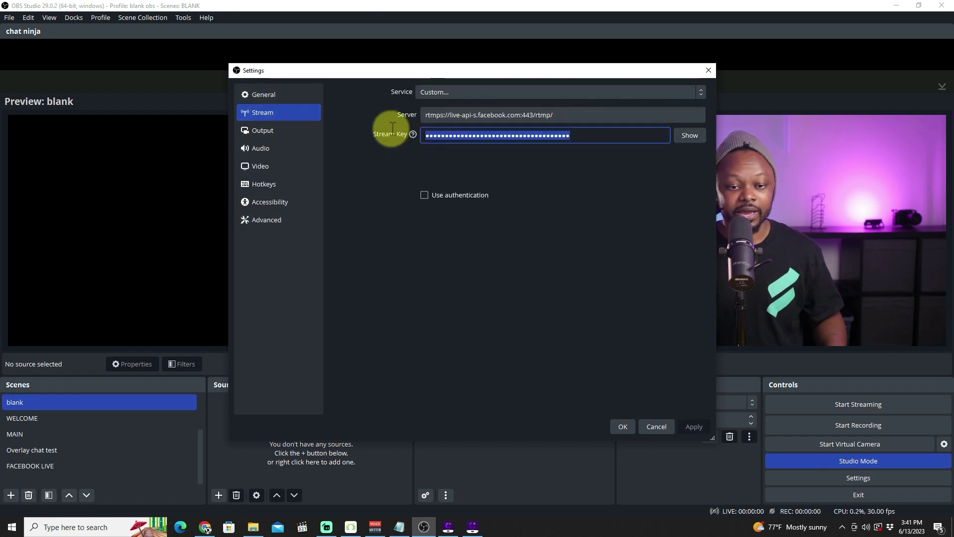
right_click(451, 135)
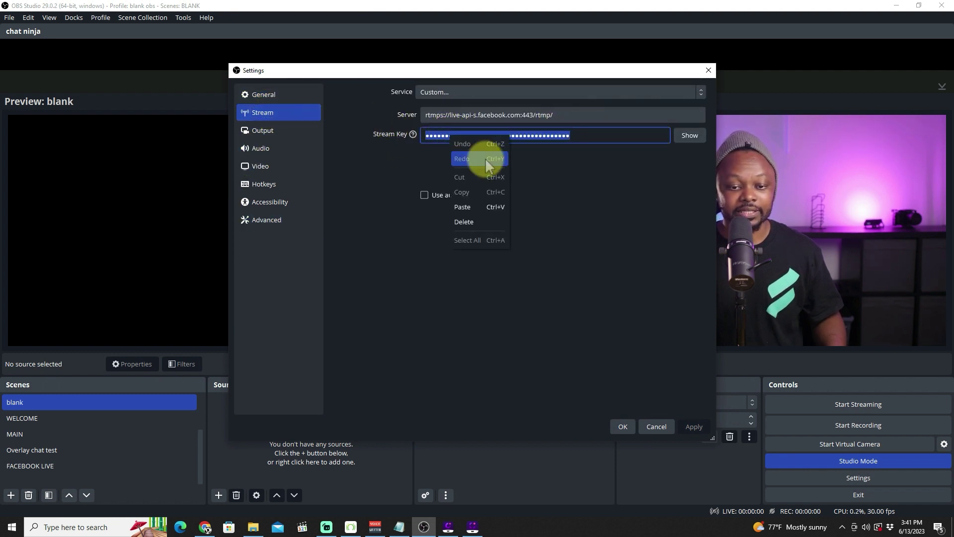
left_click(482, 211)
left_click(695, 428)
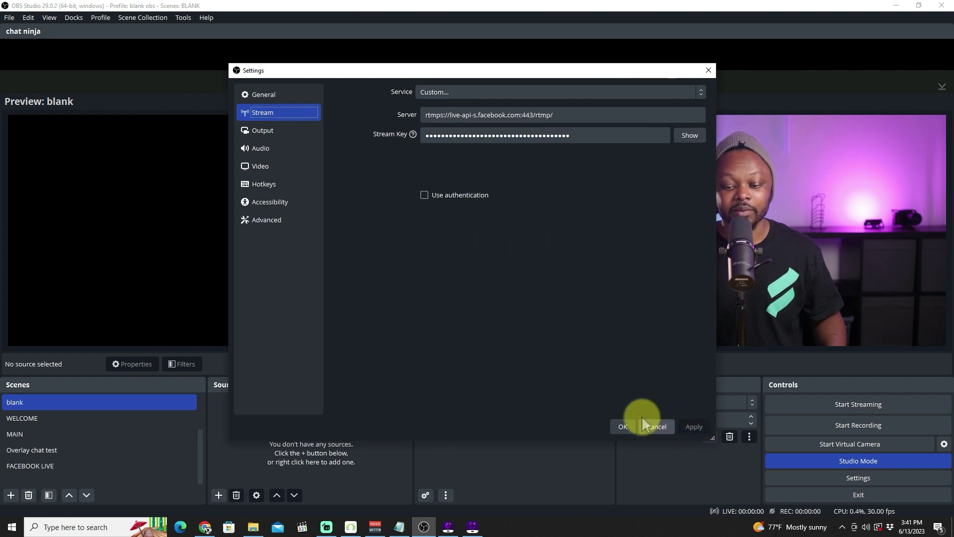
left_click(622, 427)
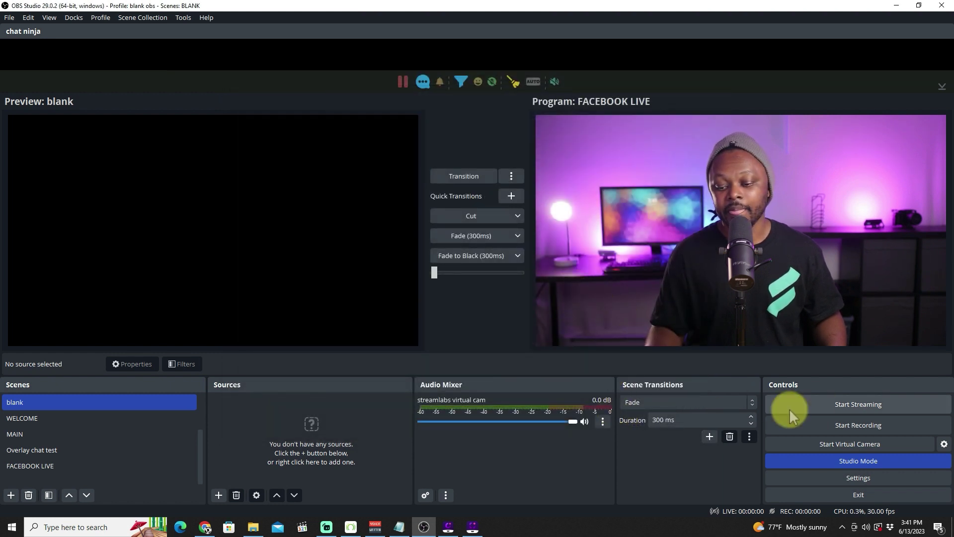
Start streaming from OBS Studio and switch back to Facebook's live video setup in the browser to view the incoming preview
left_click(849, 407)
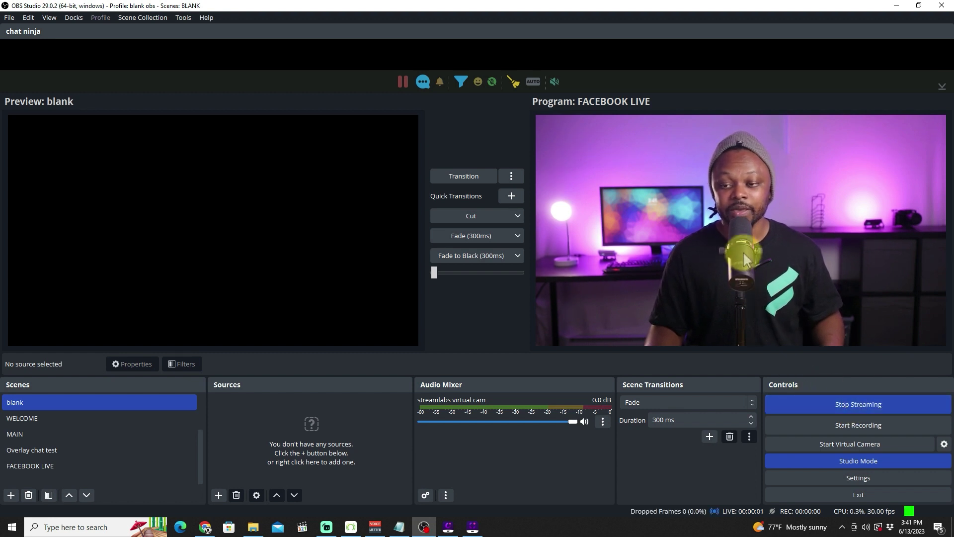
left_click(895, 6)
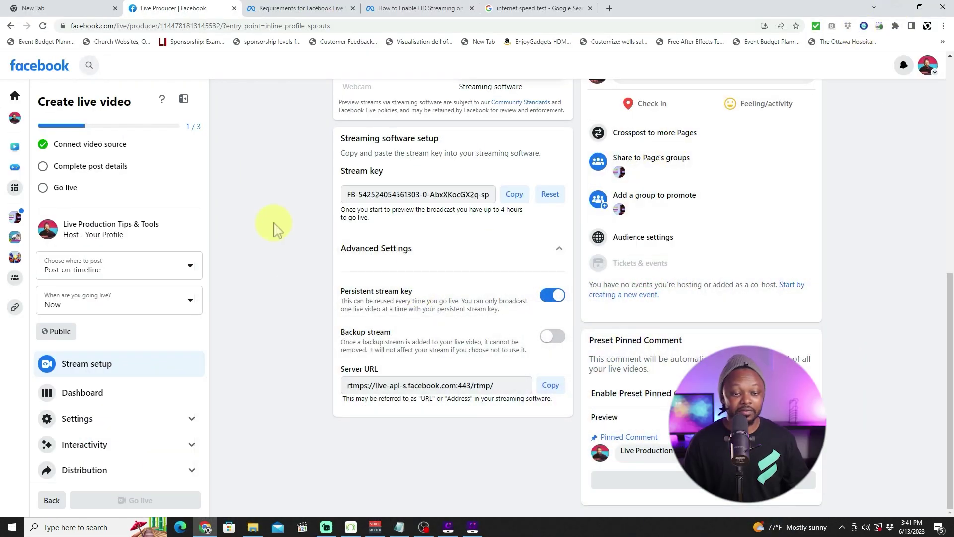
scroll(275, 230, "up", 8)
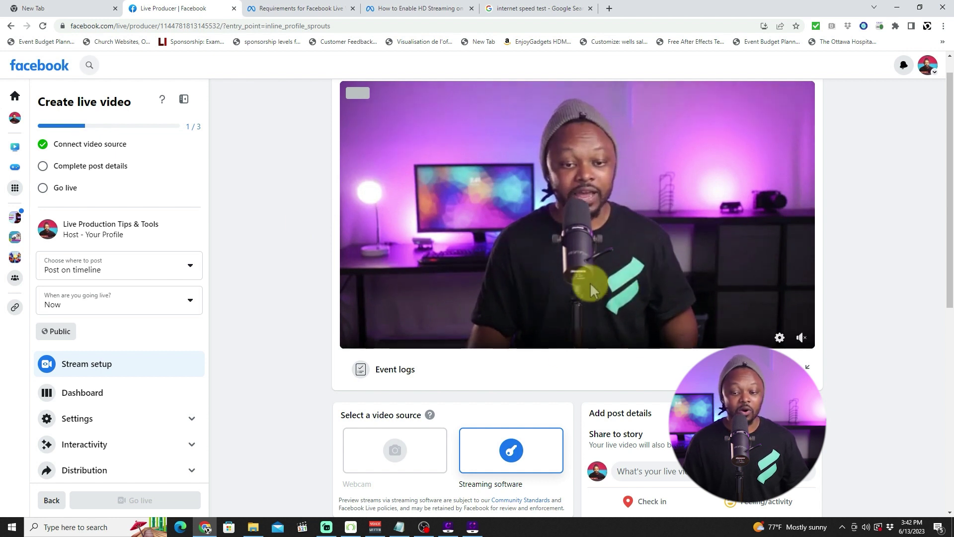
Check the quality options of the stream preview and look over the remaining stream setup, post and live video options
left_click(779, 337)
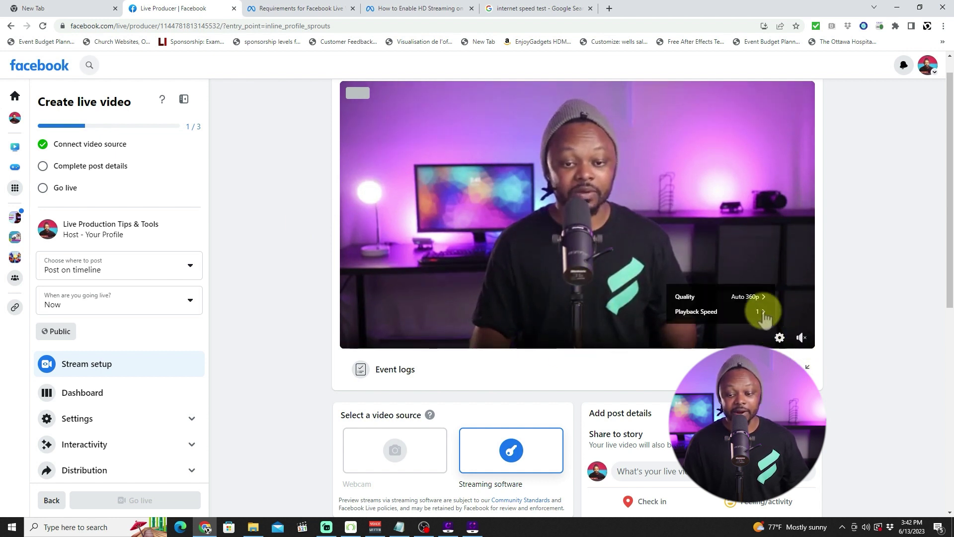
left_click(749, 296)
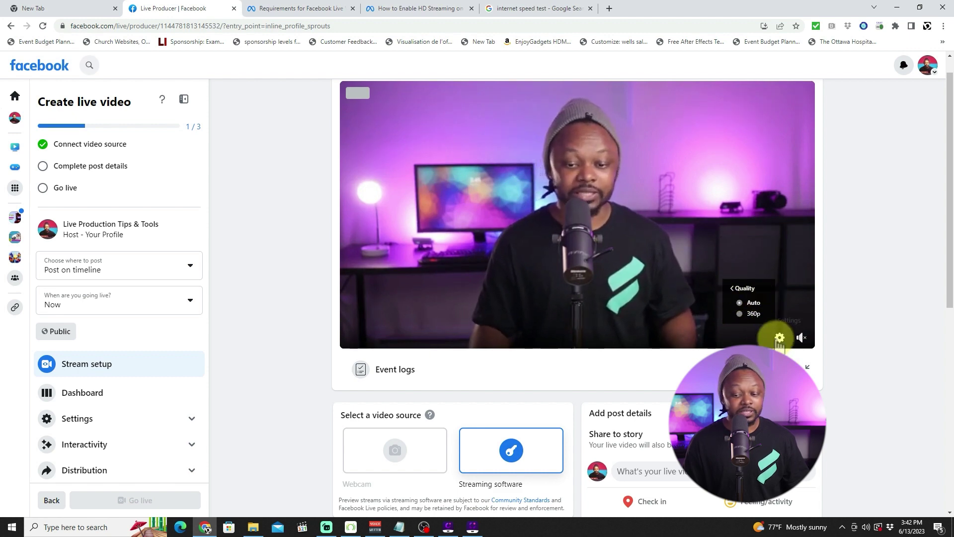
scroll(646, 274, "down", 5)
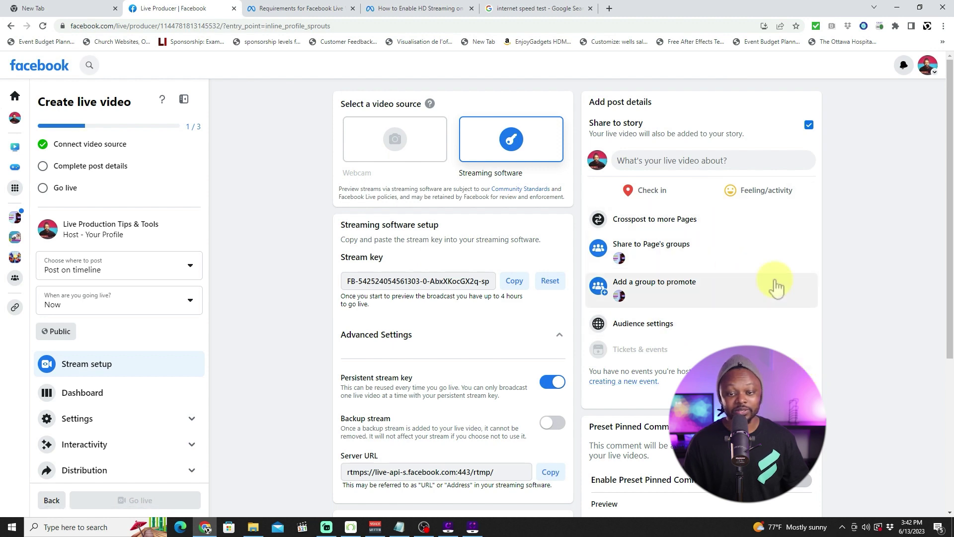
left_click_drag(949, 251, 949, 395)
mouse_move(417, 369)
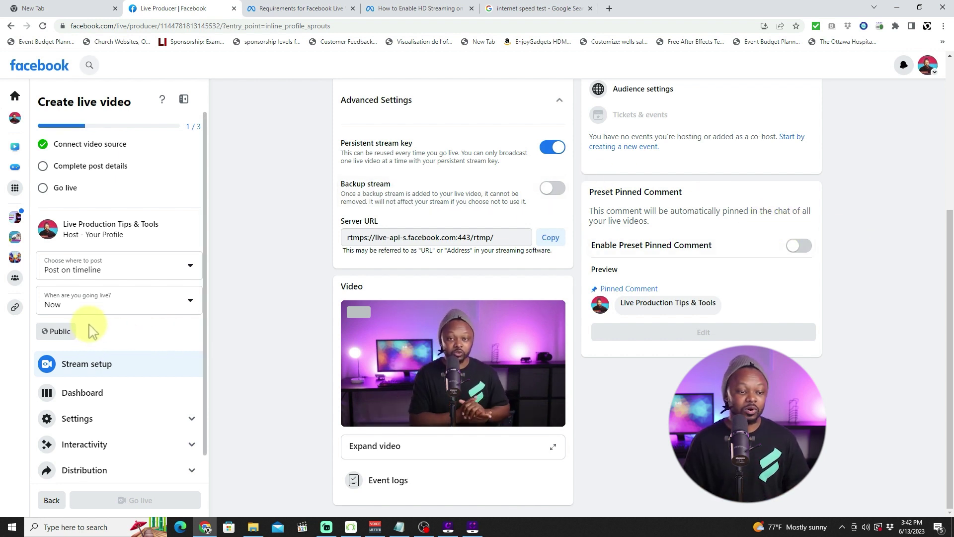
scroll(124, 408, "down", 1)
scroll(850, 218, "up", 3)
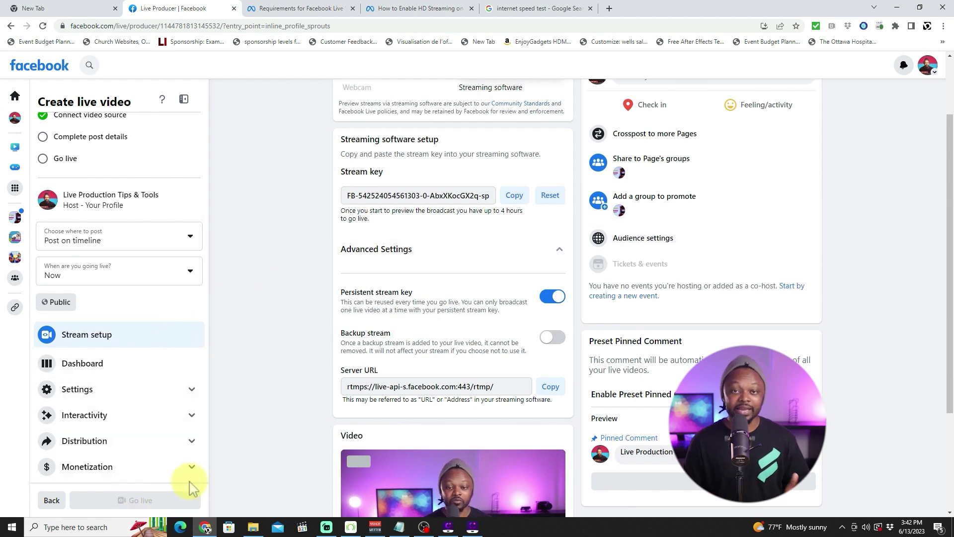
scroll(318, 345, "down", 3)
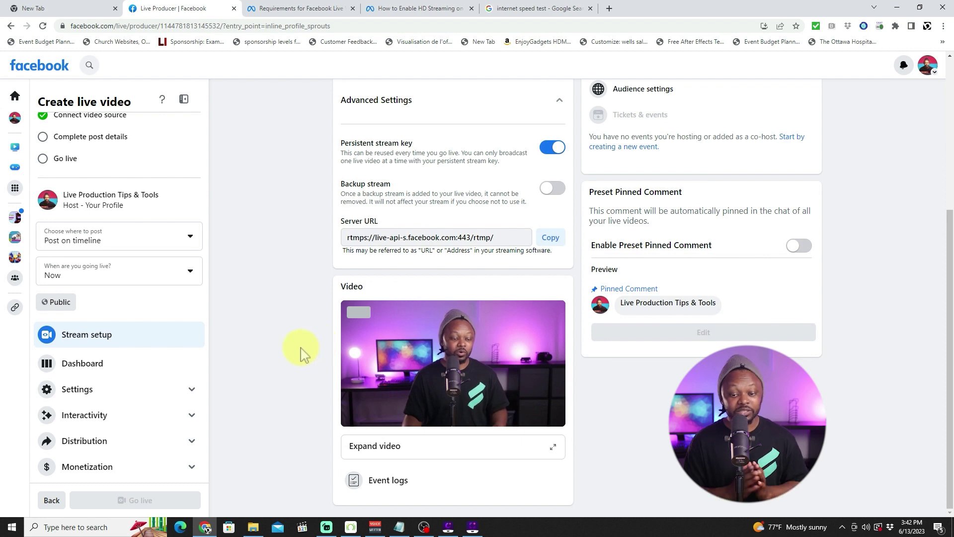